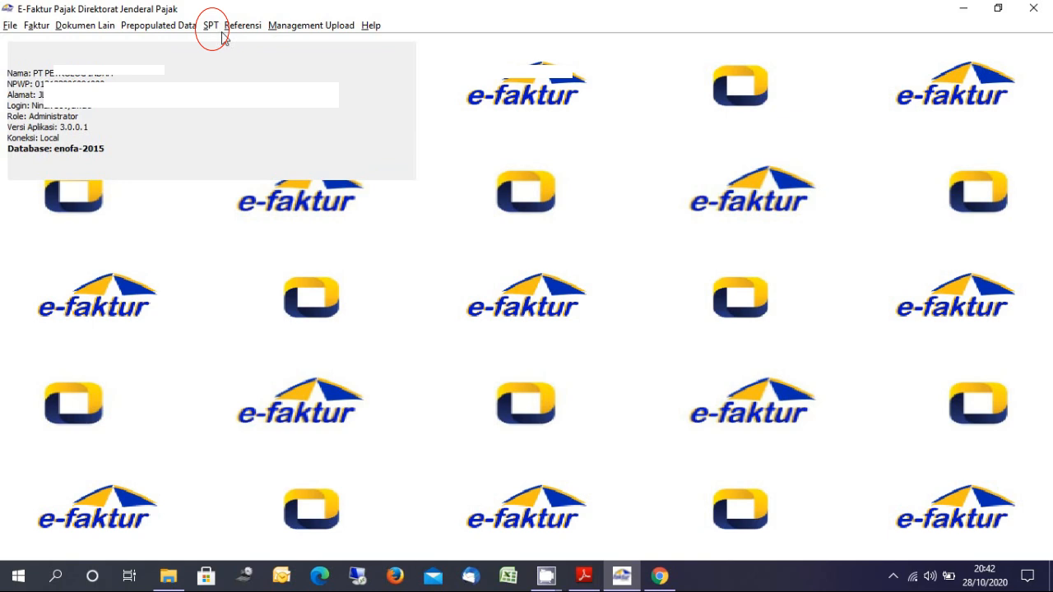
Post the September 2020 (masa 09) invoice data into the SPT after counting PK/PM documents
click(211, 24)
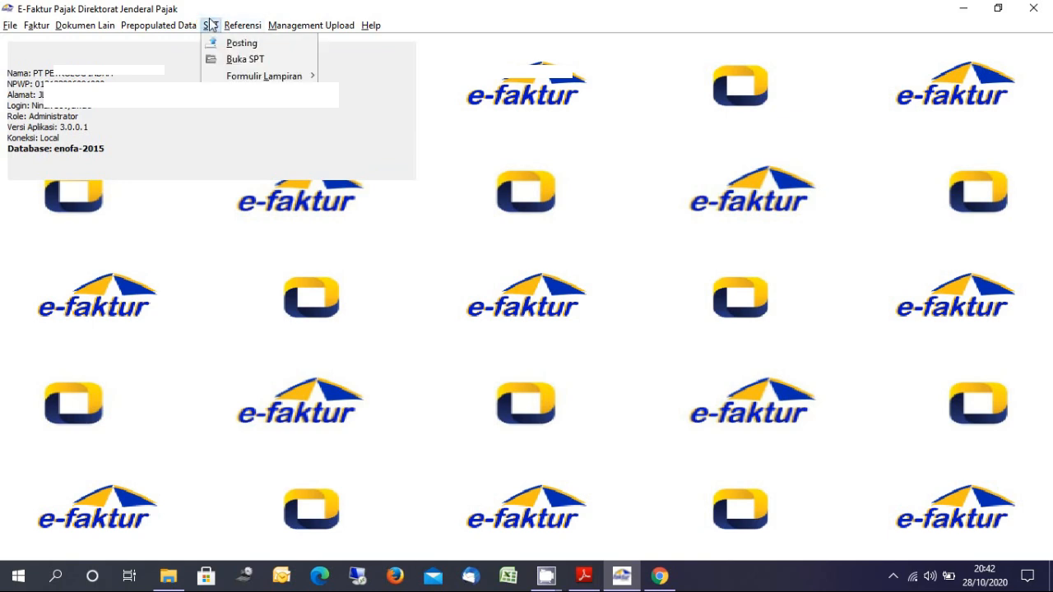
click(218, 45)
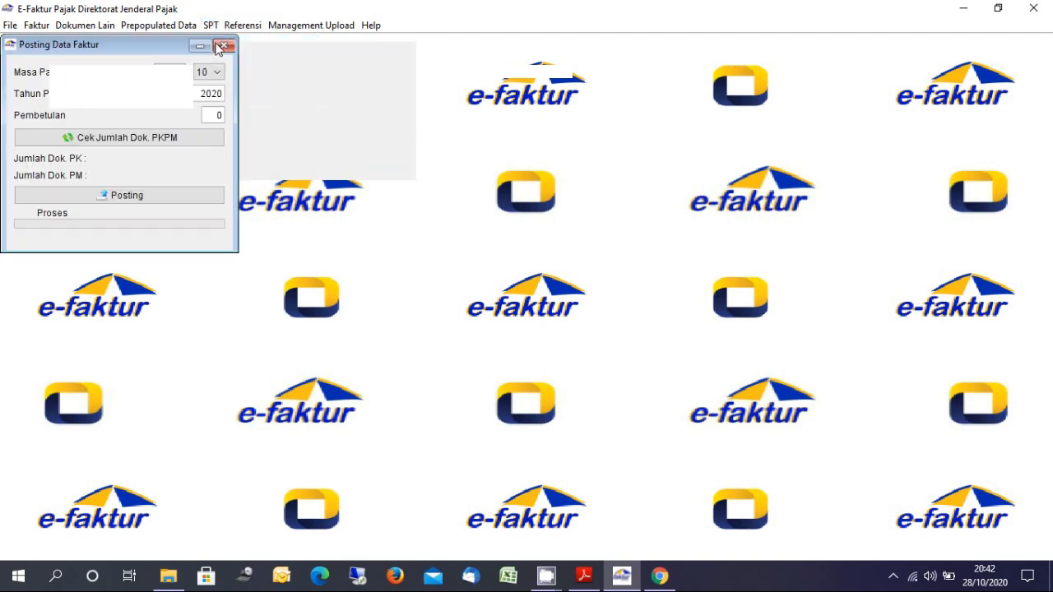
click(181, 77)
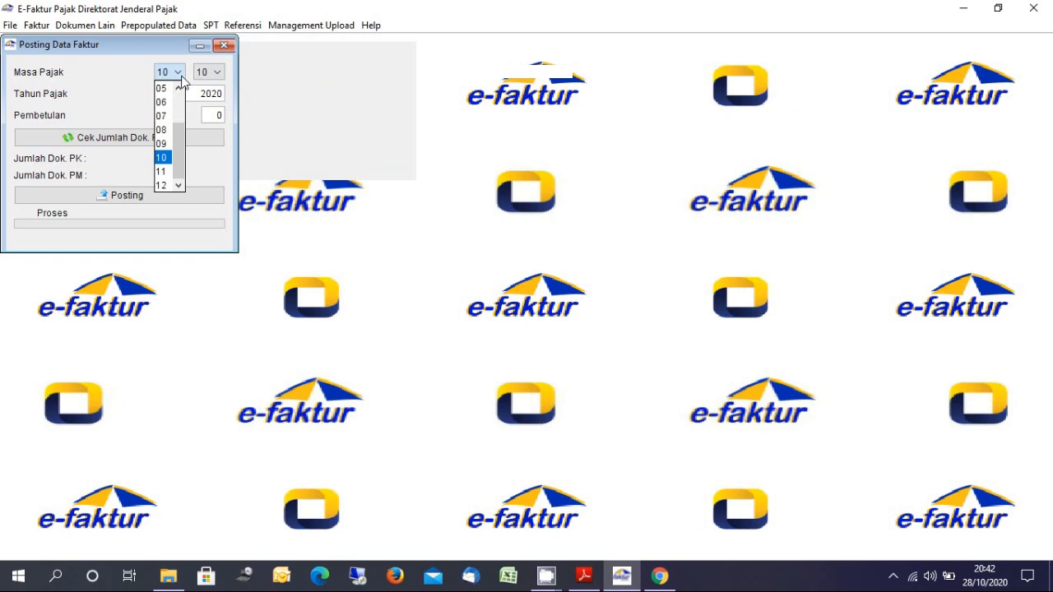
click(164, 144)
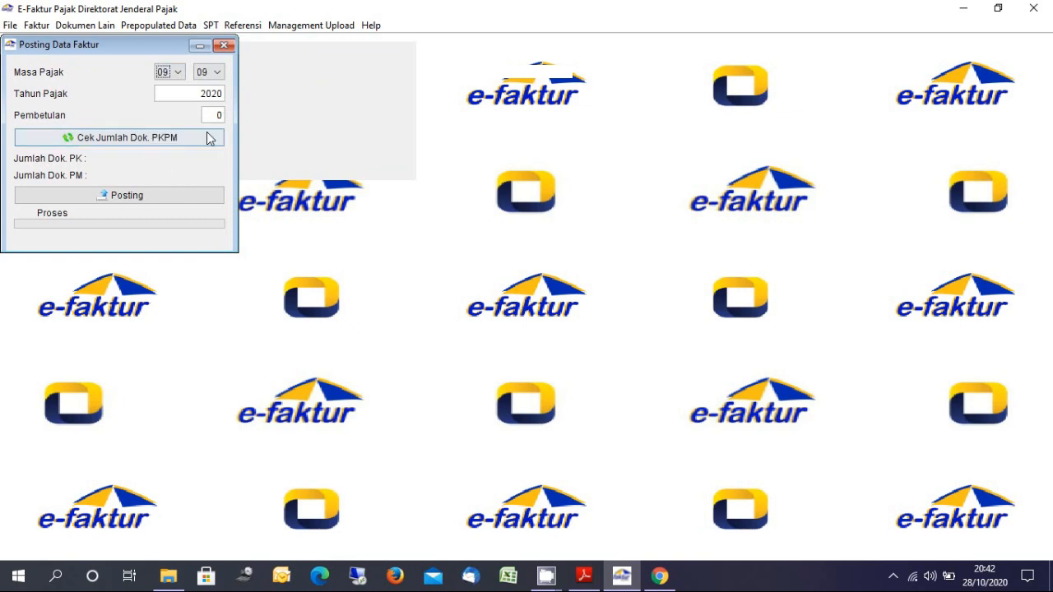
click(206, 138)
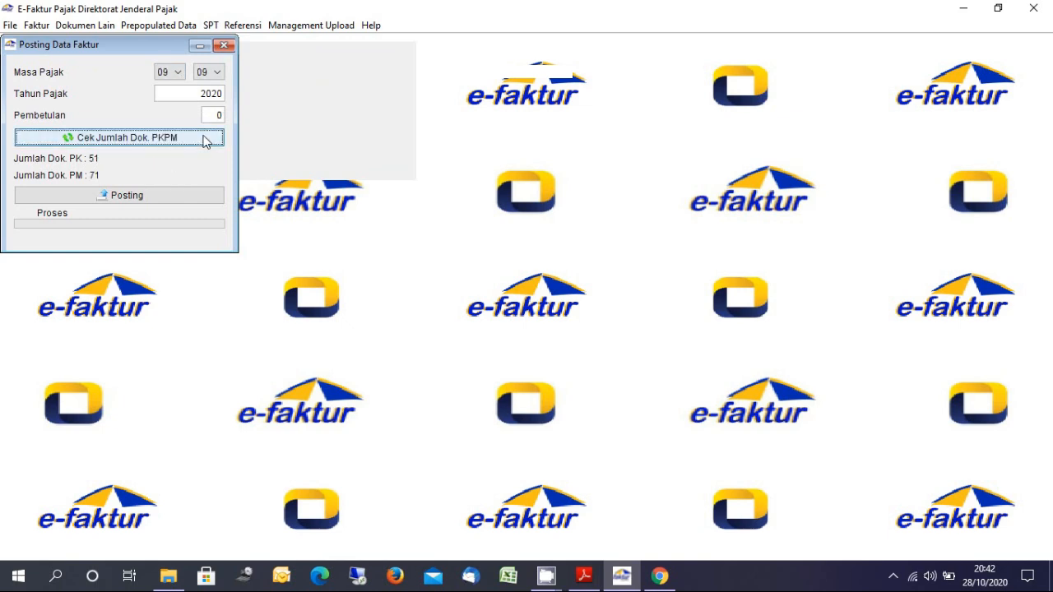
click(159, 202)
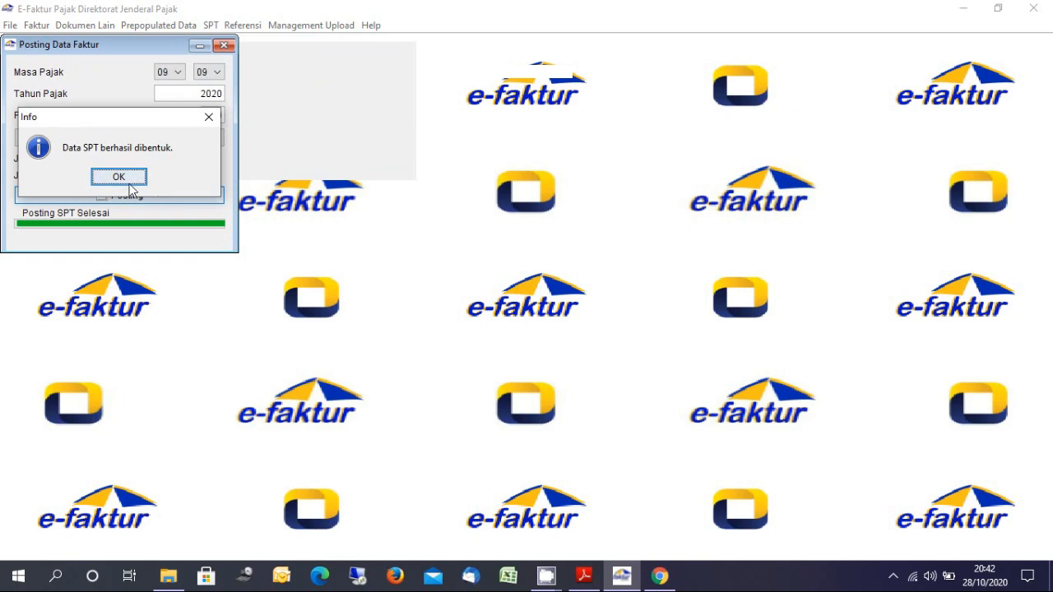
click(119, 176)
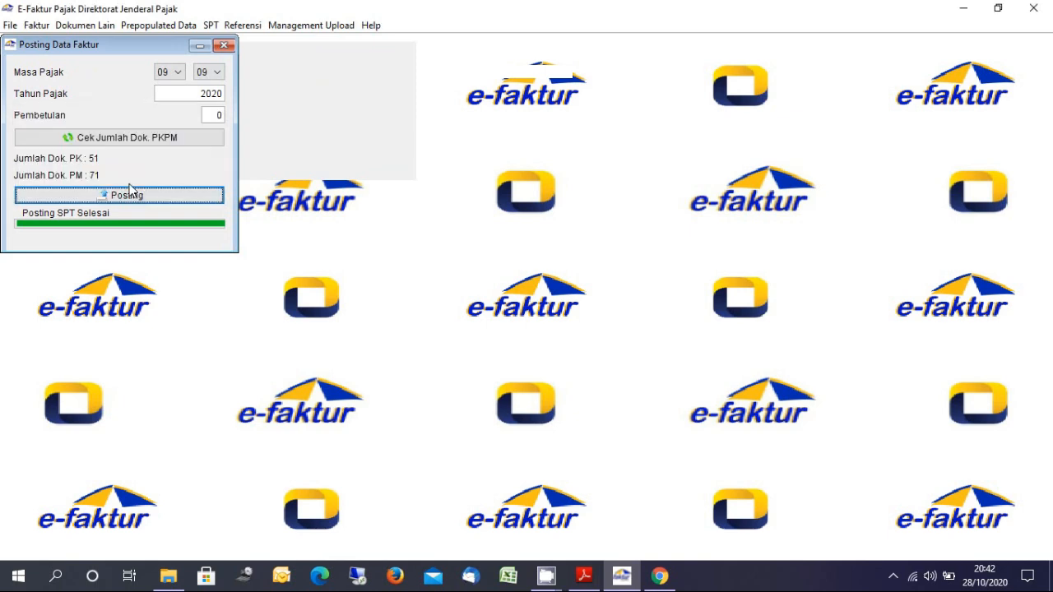
click(223, 45)
click(212, 26)
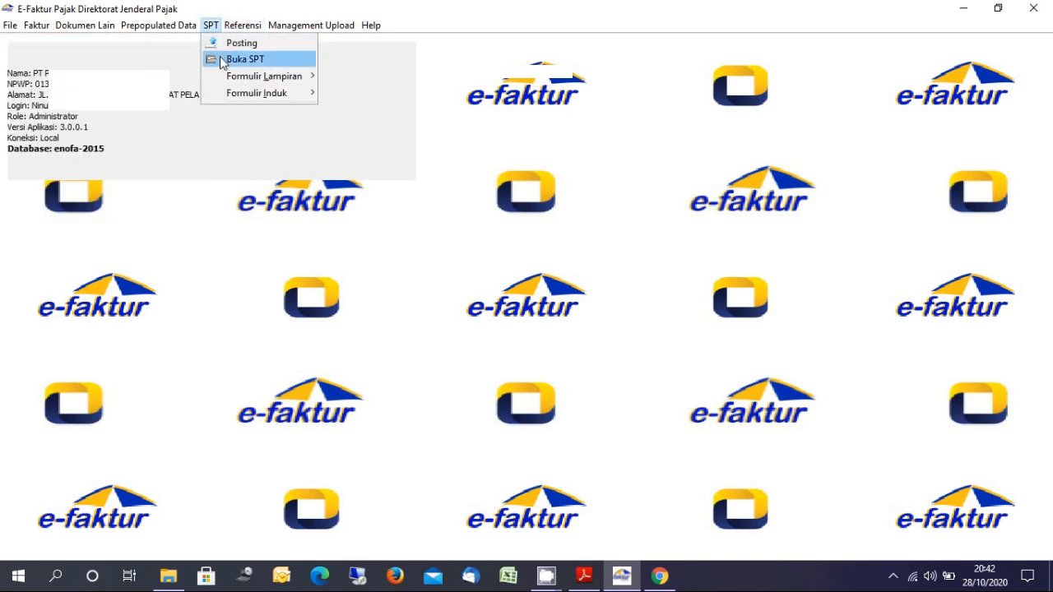
Jump to the last page of saved SPTs, recount records and refresh the list
click(241, 59)
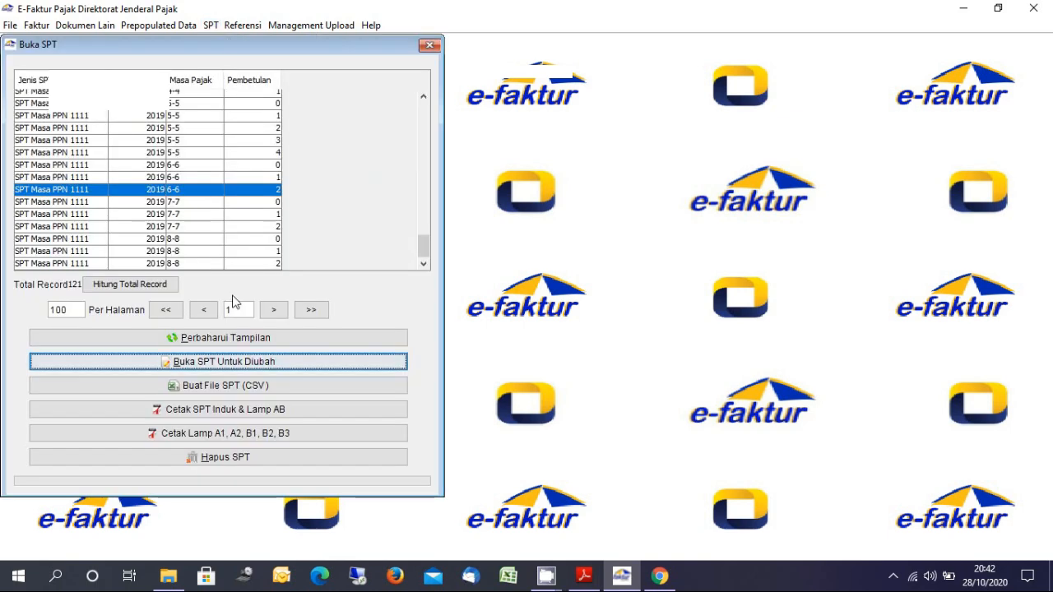
click(314, 312)
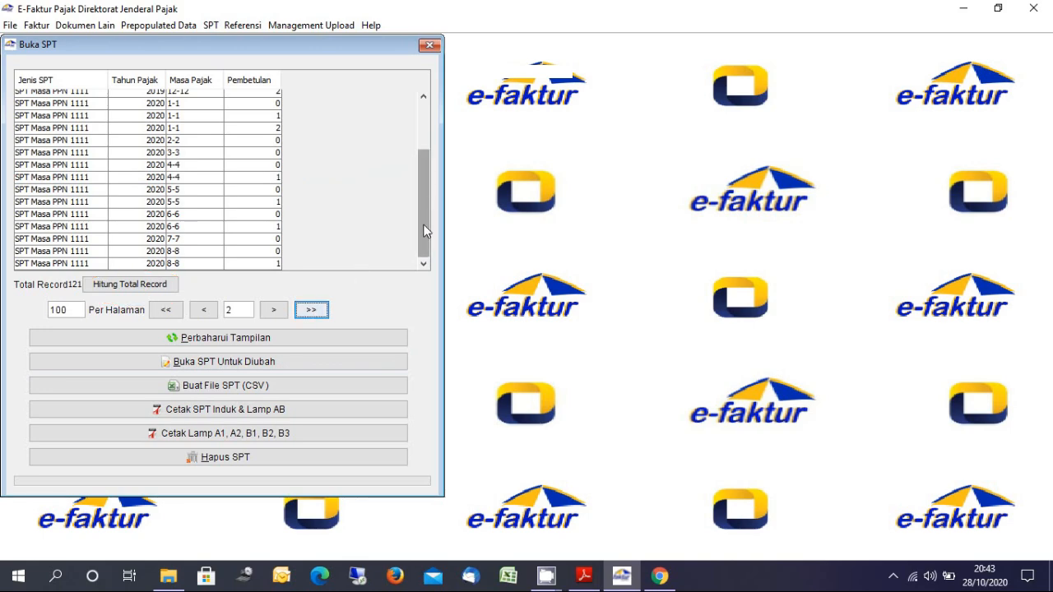
click(244, 263)
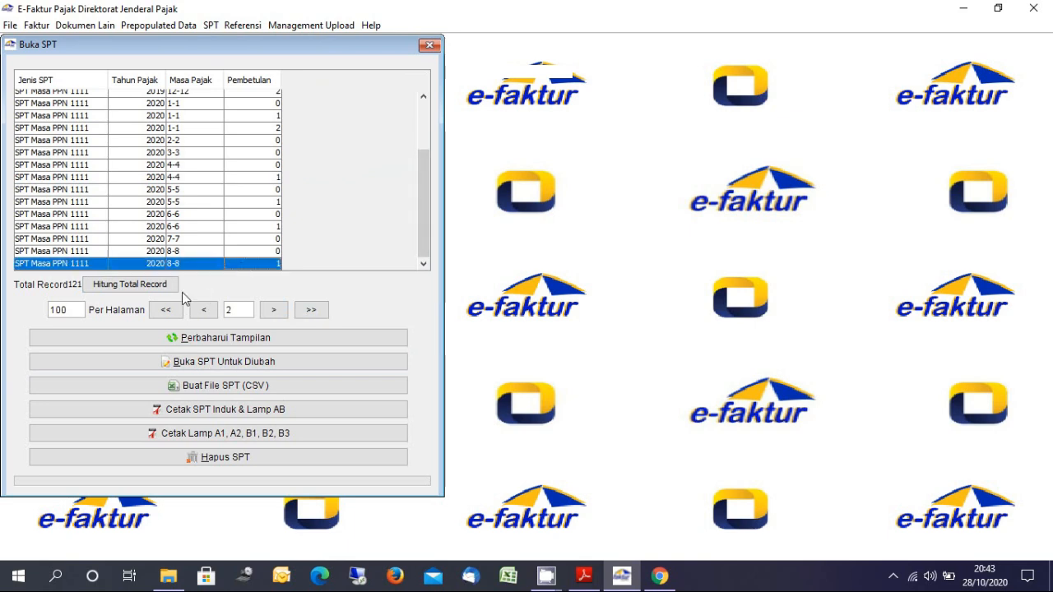
click(145, 285)
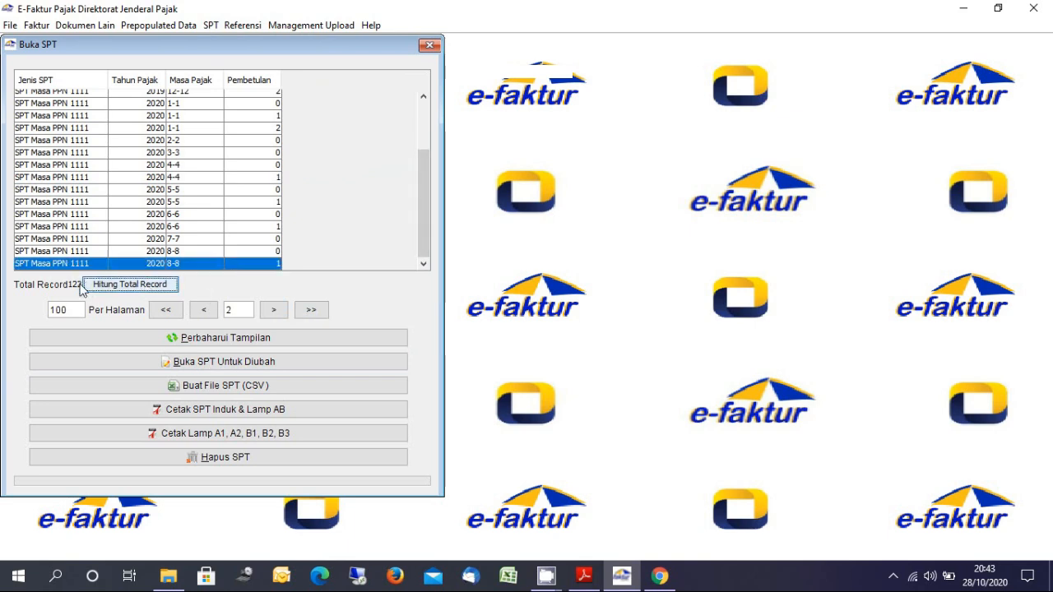
click(206, 341)
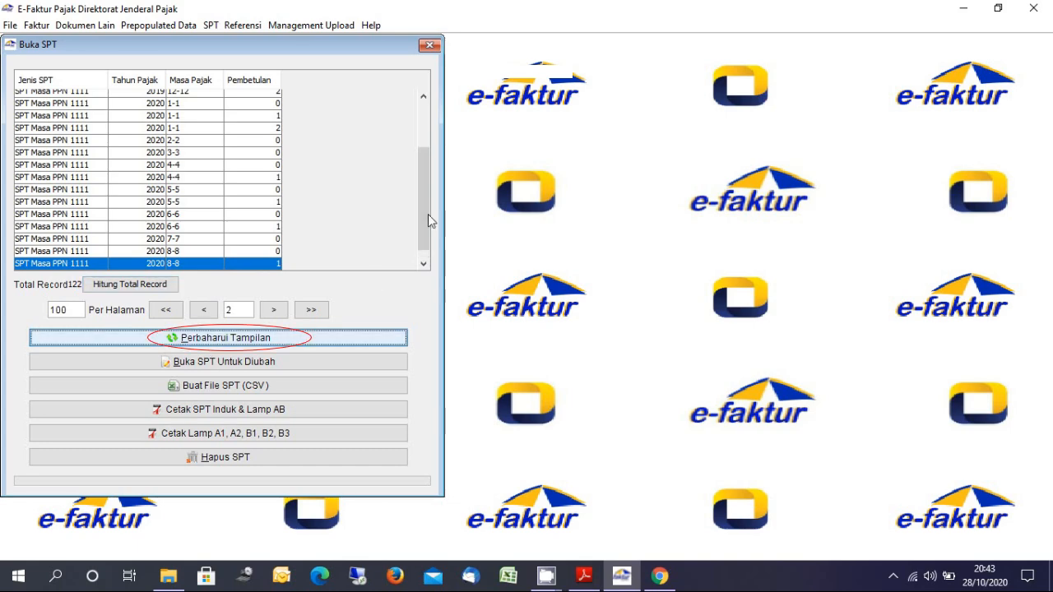
Select the 2020 9-9 SPT and open it for editing
drag(425, 216, 425, 241)
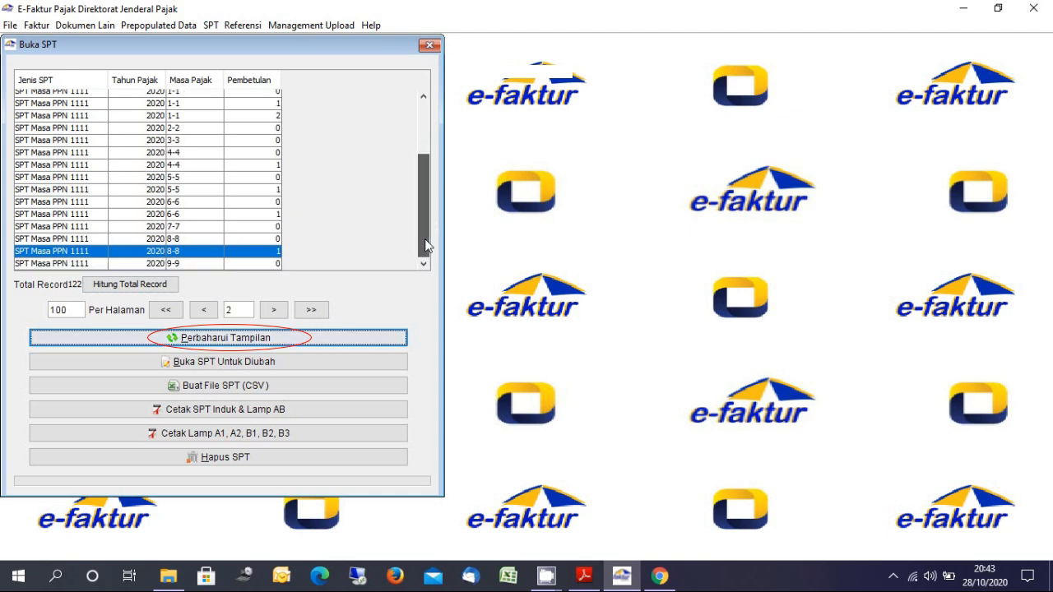
click(274, 263)
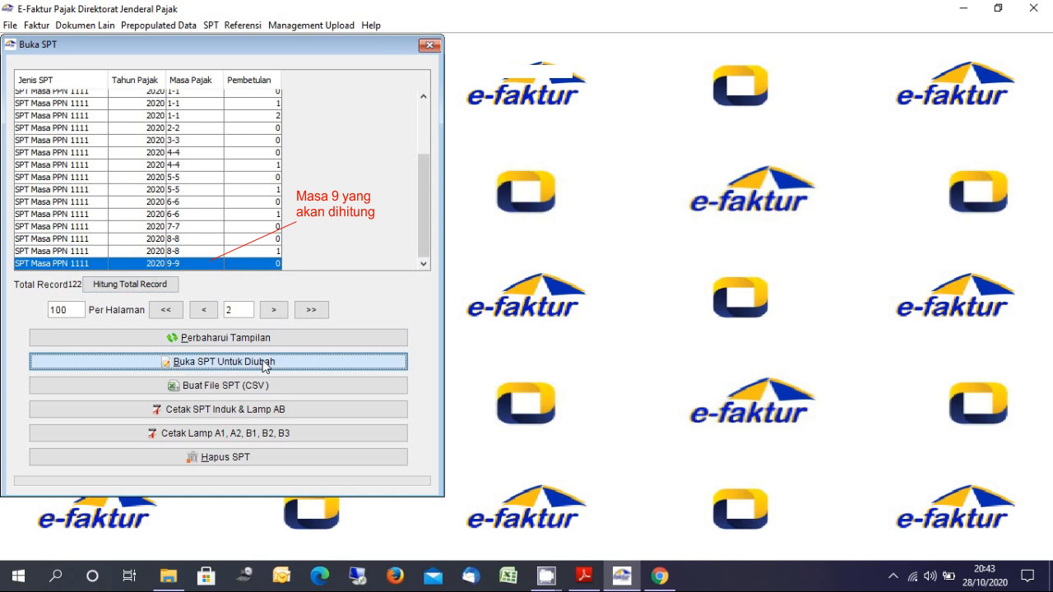
click(264, 367)
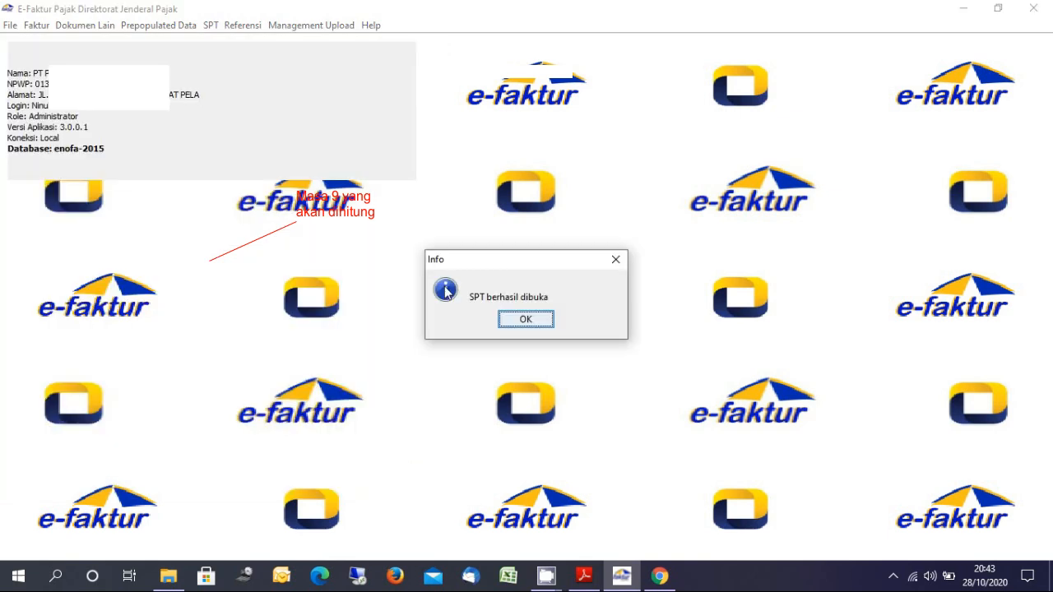
click(526, 319)
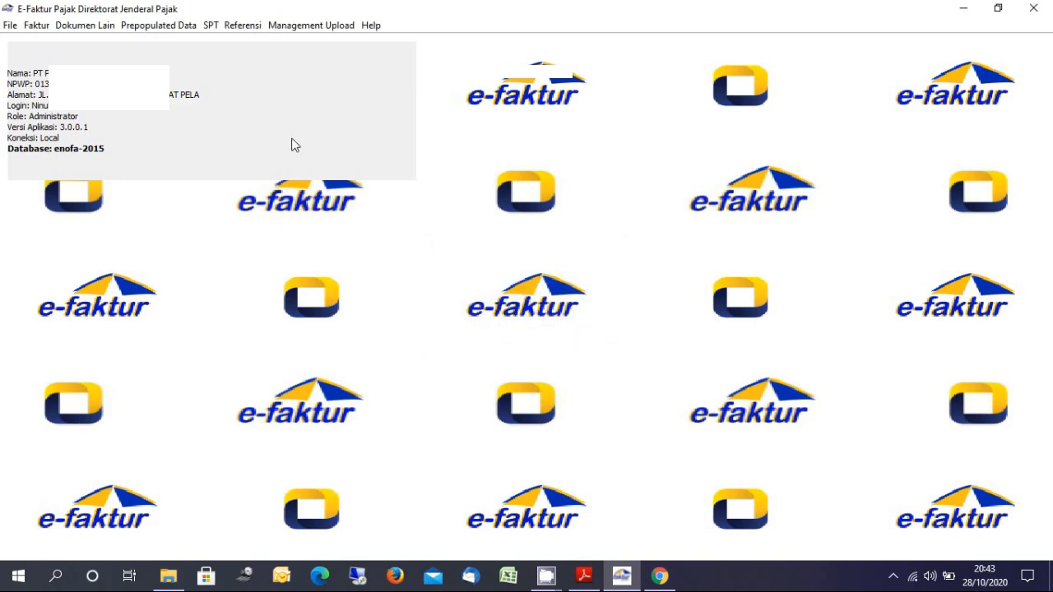
click(210, 24)
mouse_move(274, 77)
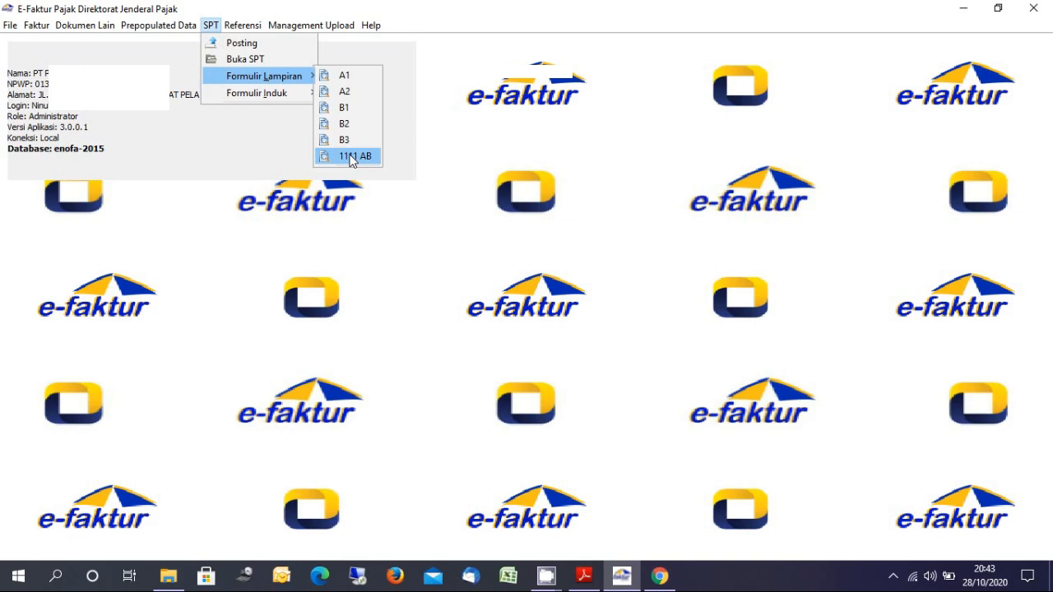
In form 1111 AB Part III, enter period 06/2019 with 535000 compensation, then save
click(346, 156)
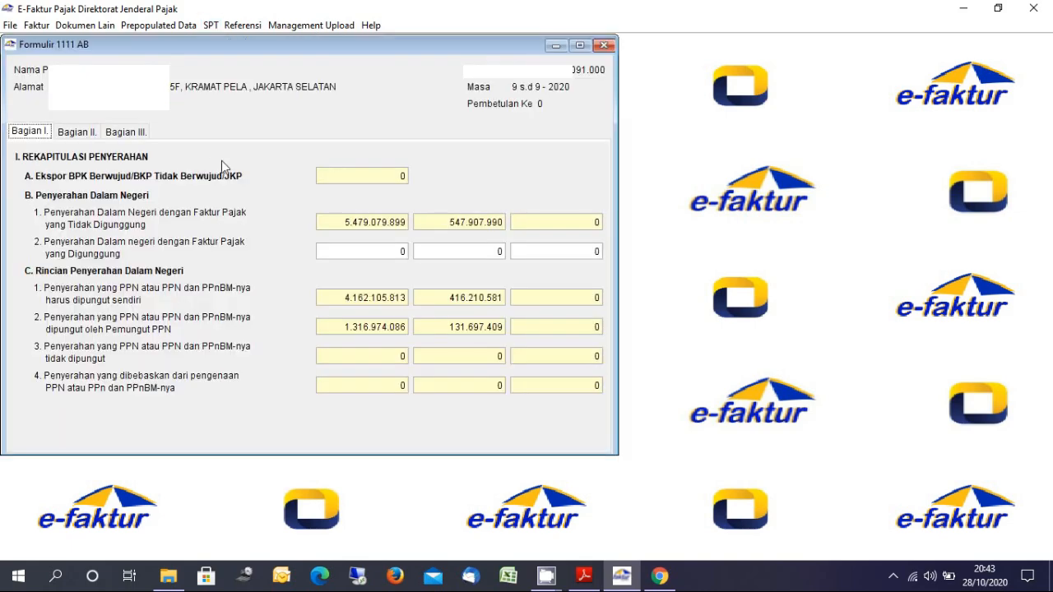
click(134, 133)
click(283, 242)
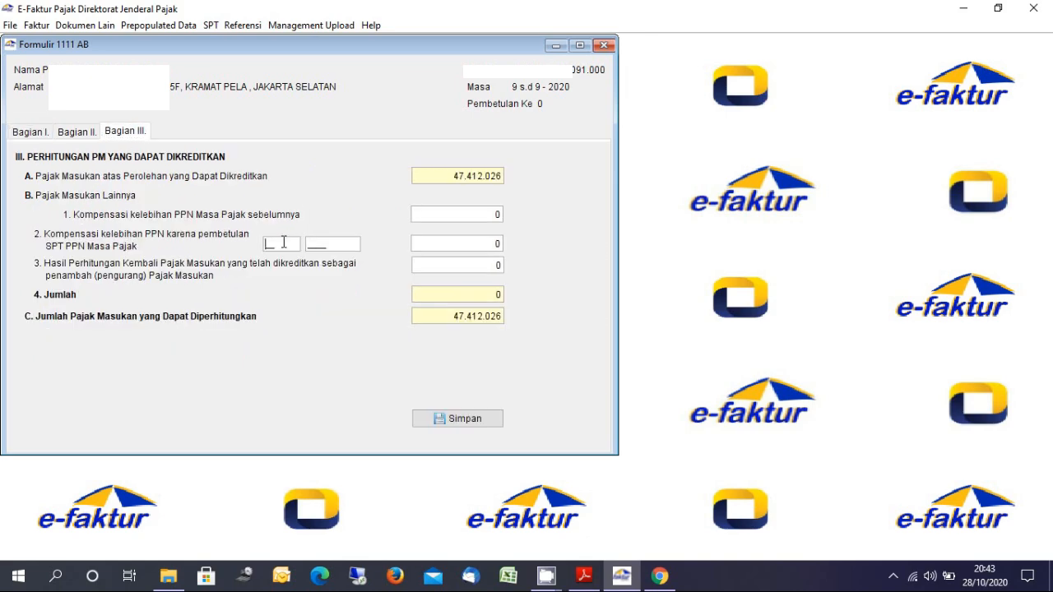
text(06)
text(2019)
click(491, 247)
key(Delete)
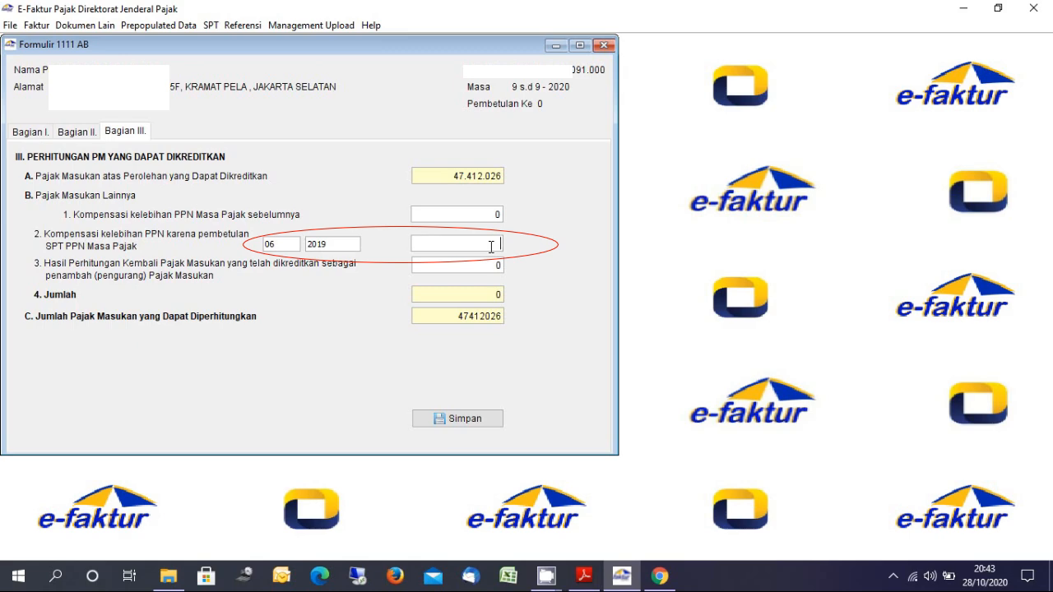
text(535000)
key(Tab)
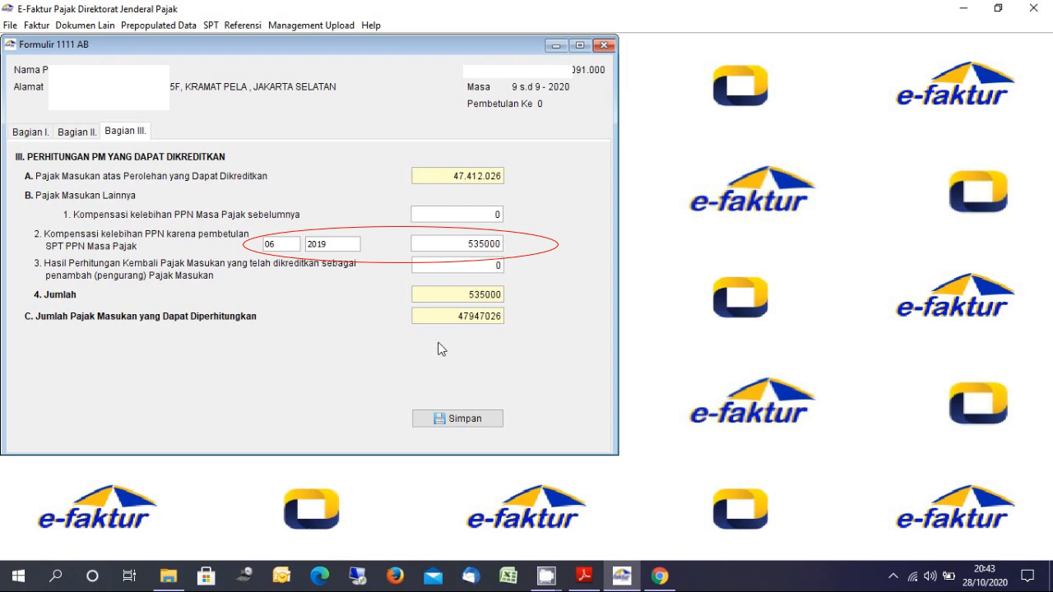
click(478, 423)
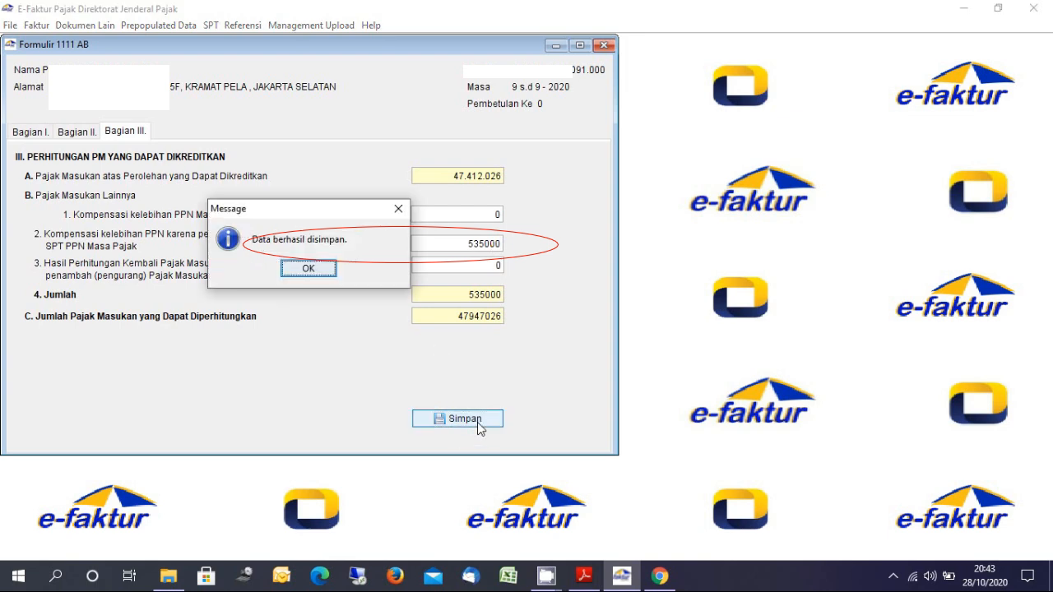
click(302, 270)
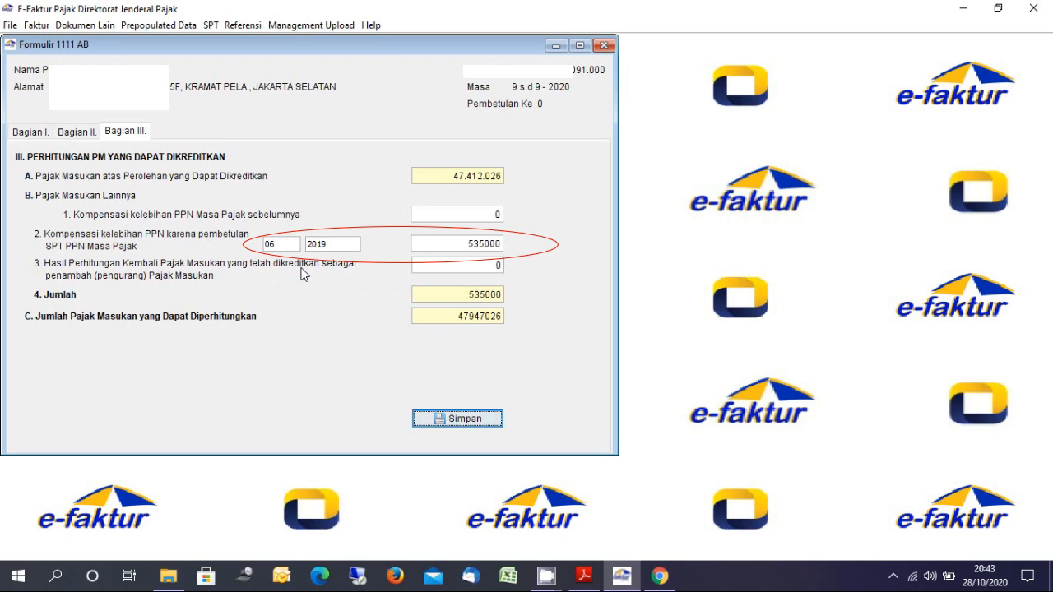
click(607, 45)
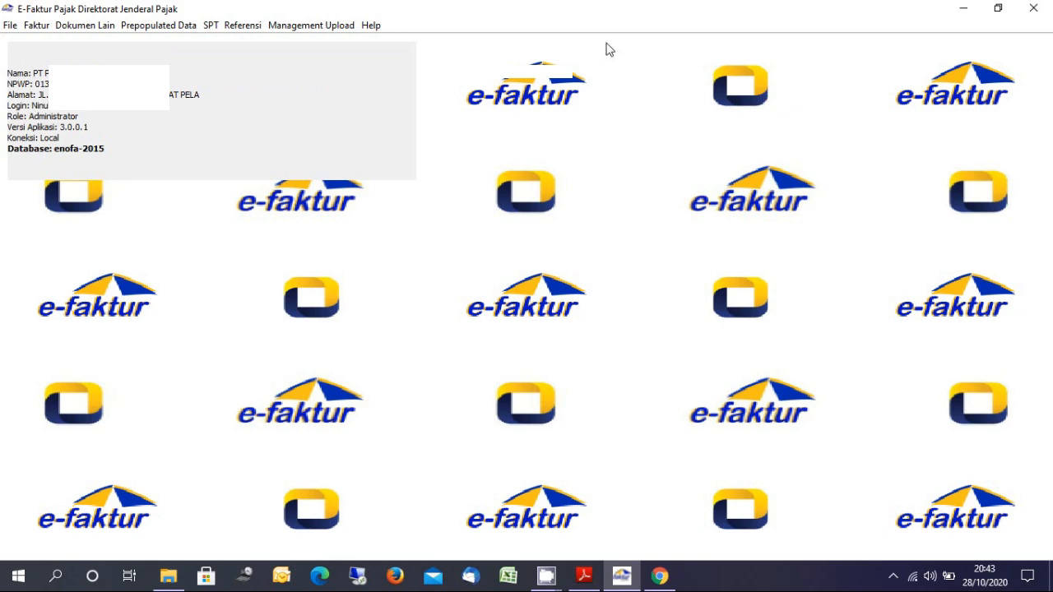
Open Part II of the 1111 form, showing 368263555 underpaid, and its SSP payment list
click(211, 26)
mouse_move(311, 95)
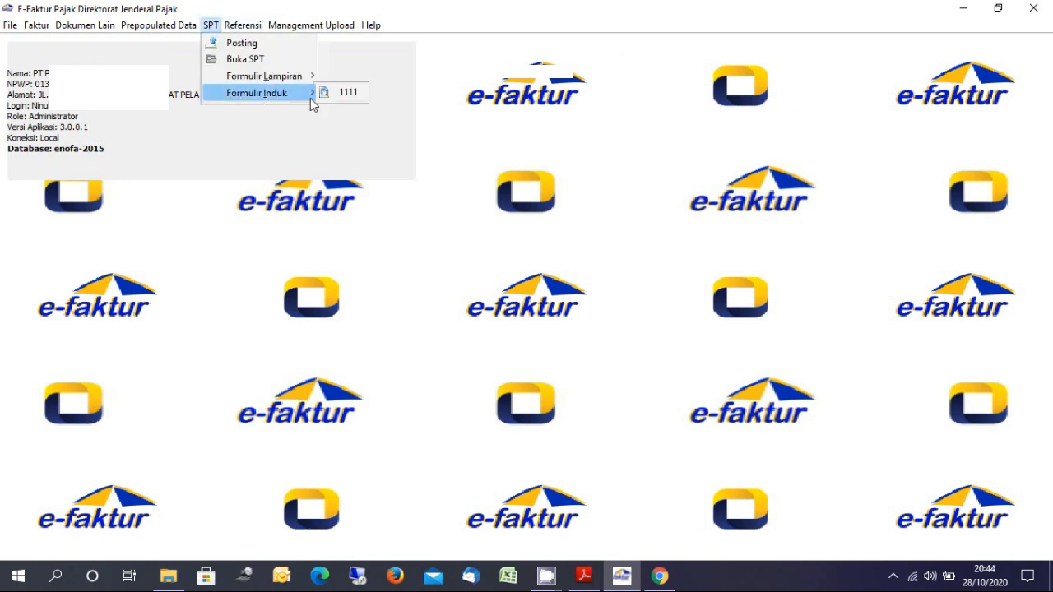
click(342, 95)
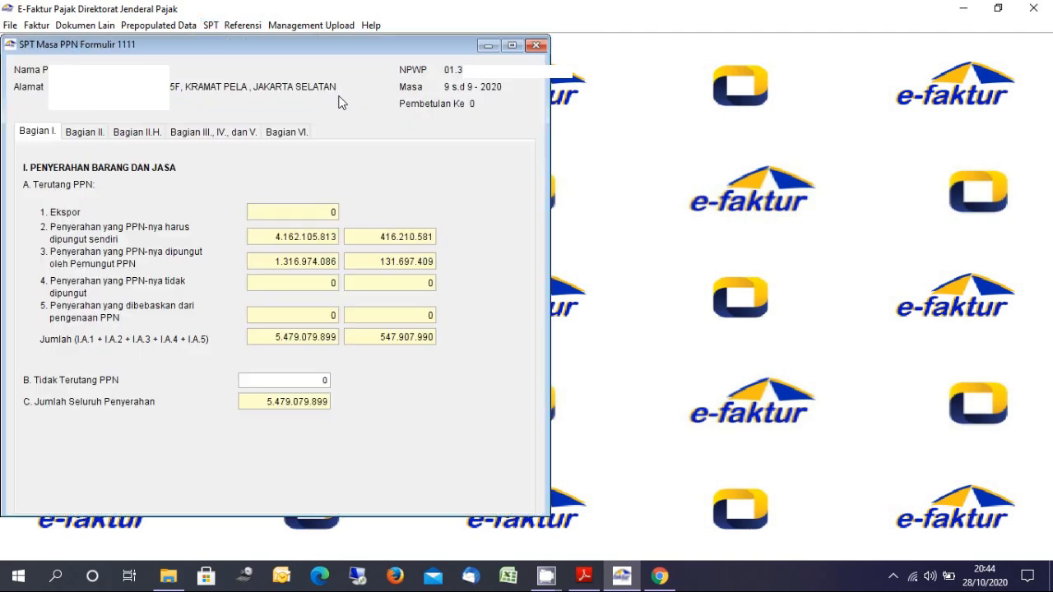
click(92, 133)
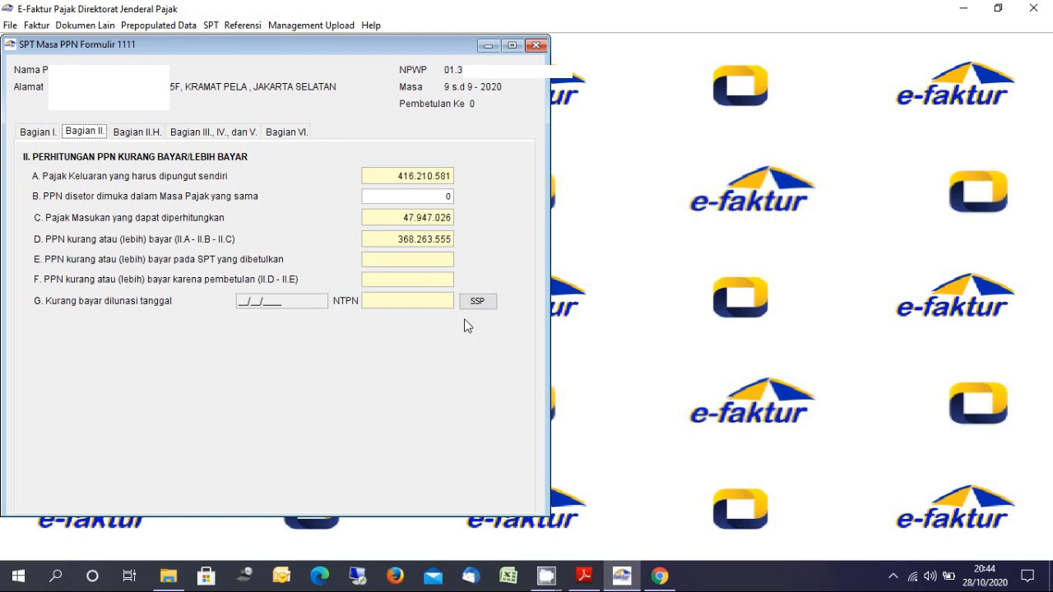
click(478, 302)
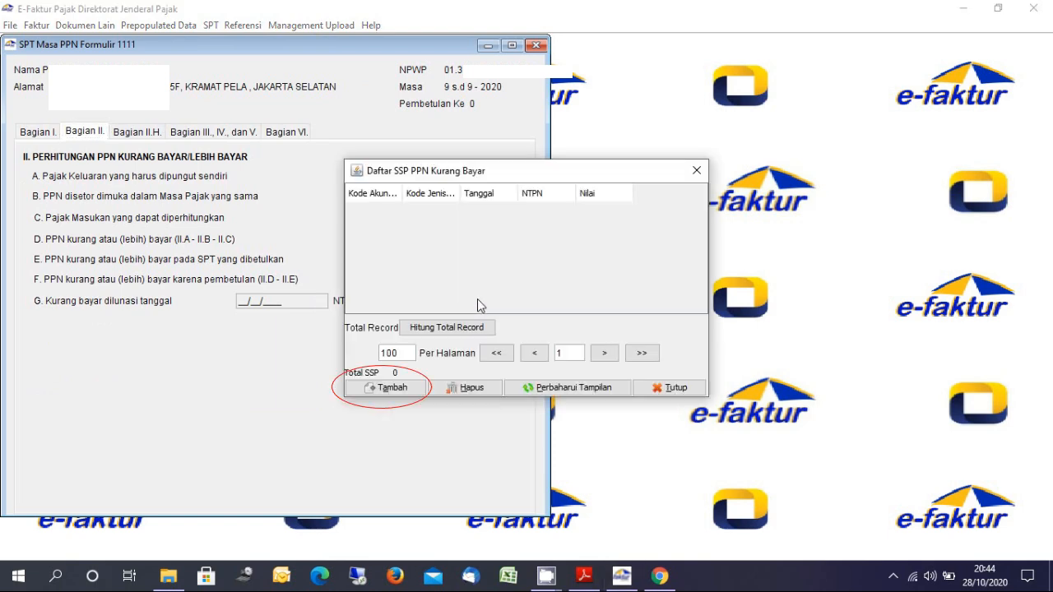
Add a new SSP entry with tax type 411211 PPN Dalam Negeri and deposit type 100
click(393, 387)
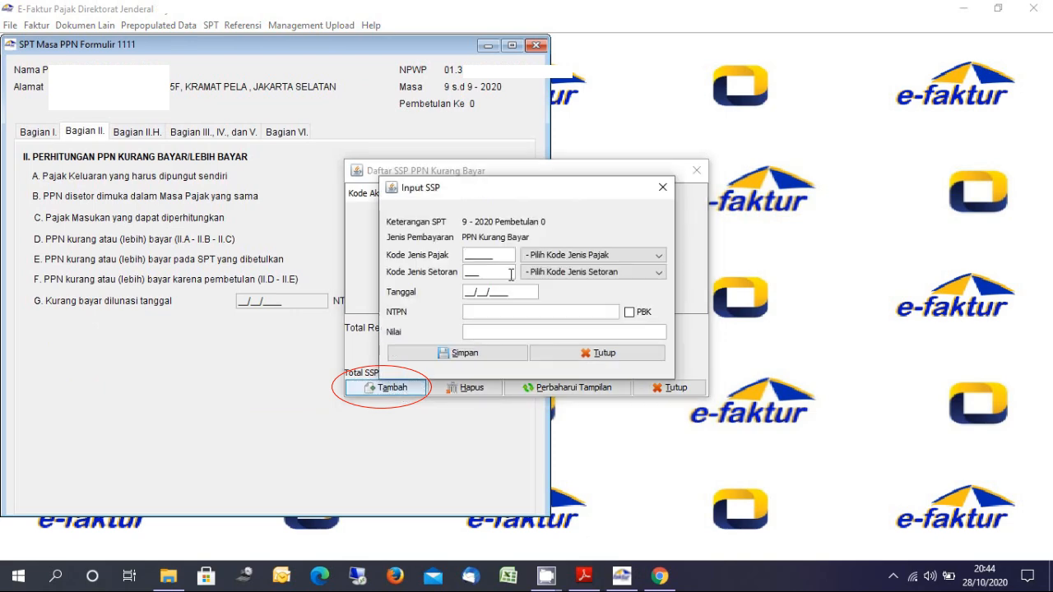
click(535, 256)
click(535, 282)
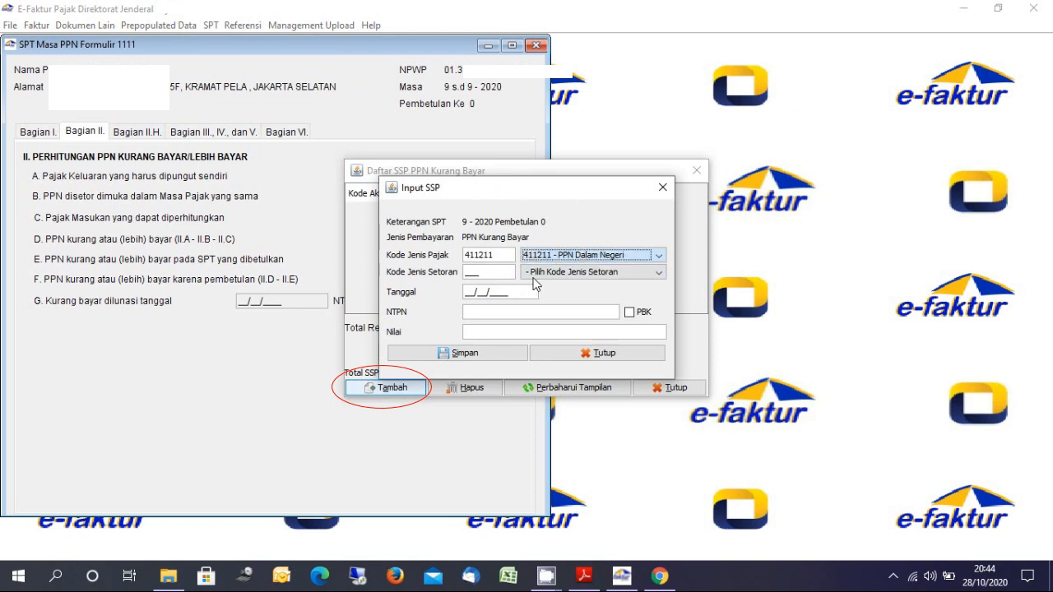
click(536, 273)
click(536, 299)
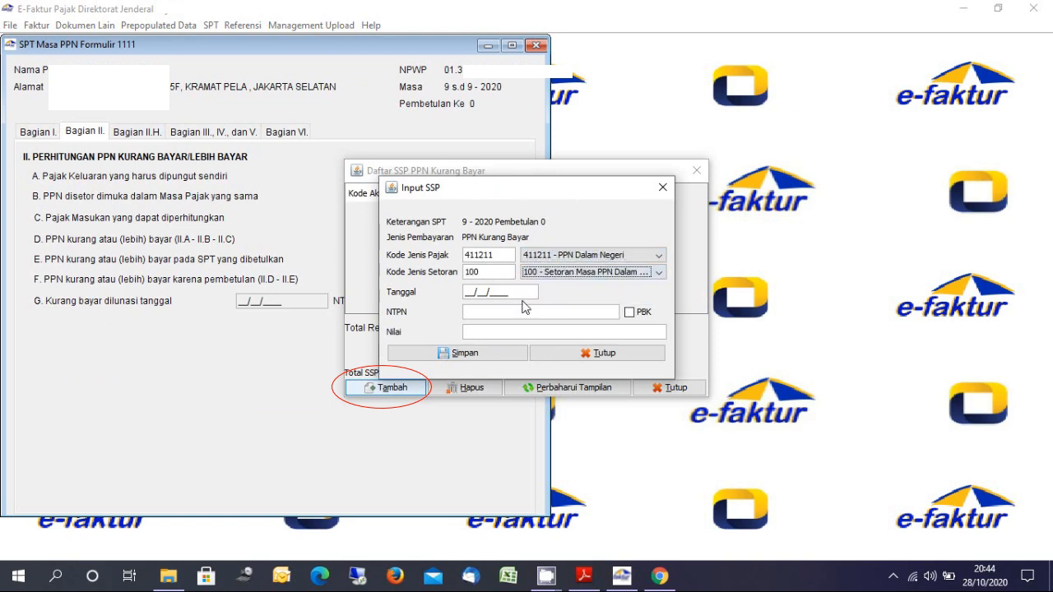
Enter payment date 27/10/2020 after checking it on the bank receipt PDF
click(495, 293)
key(alt+Tab)
key(alt+Tab)
key(alt+Tab)
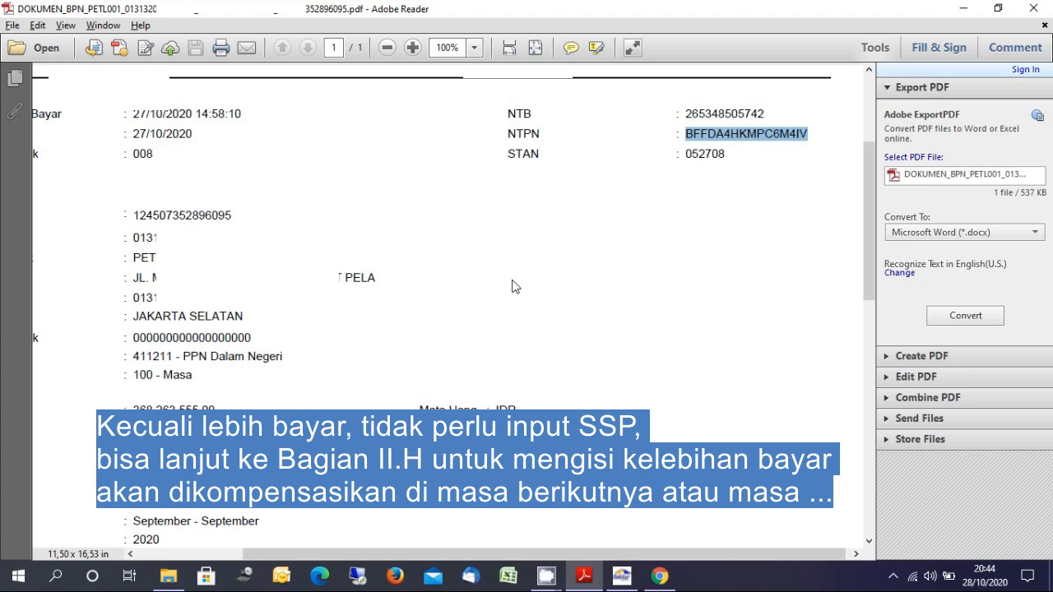
click(374, 357)
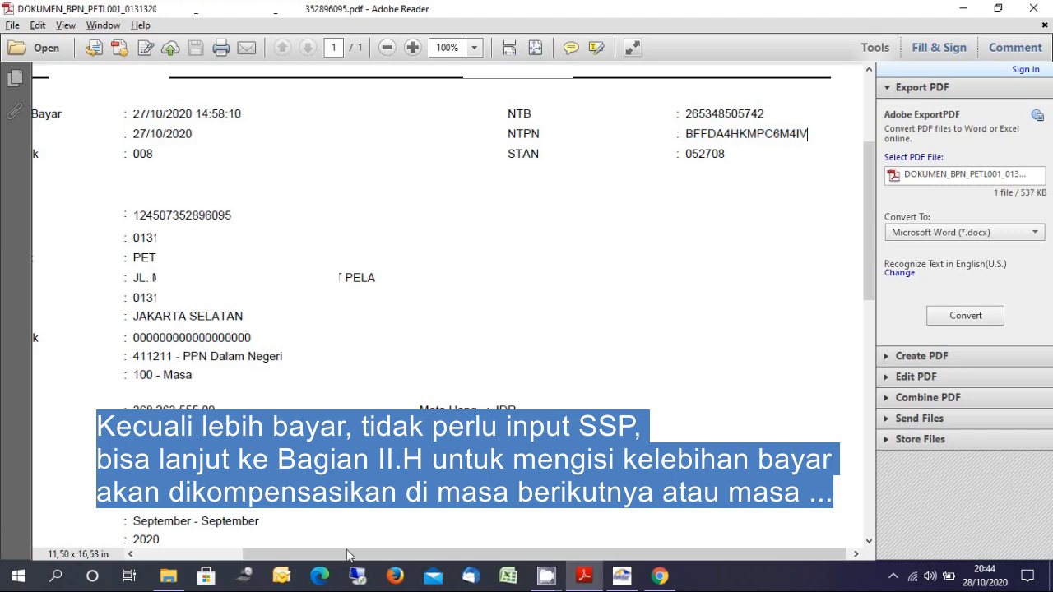
drag(348, 557, 192, 549)
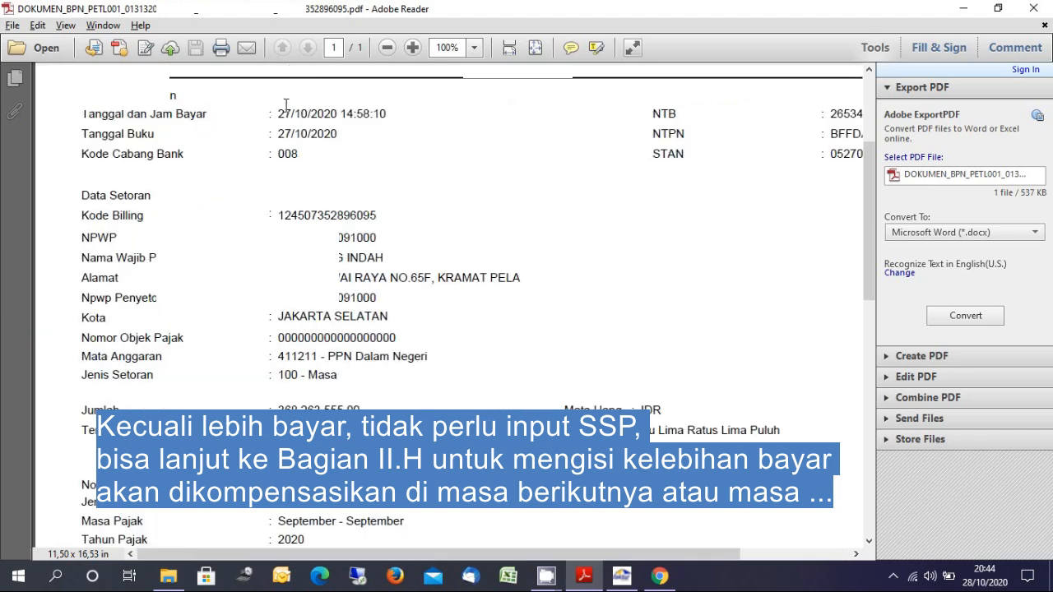
key(alt+Tab)
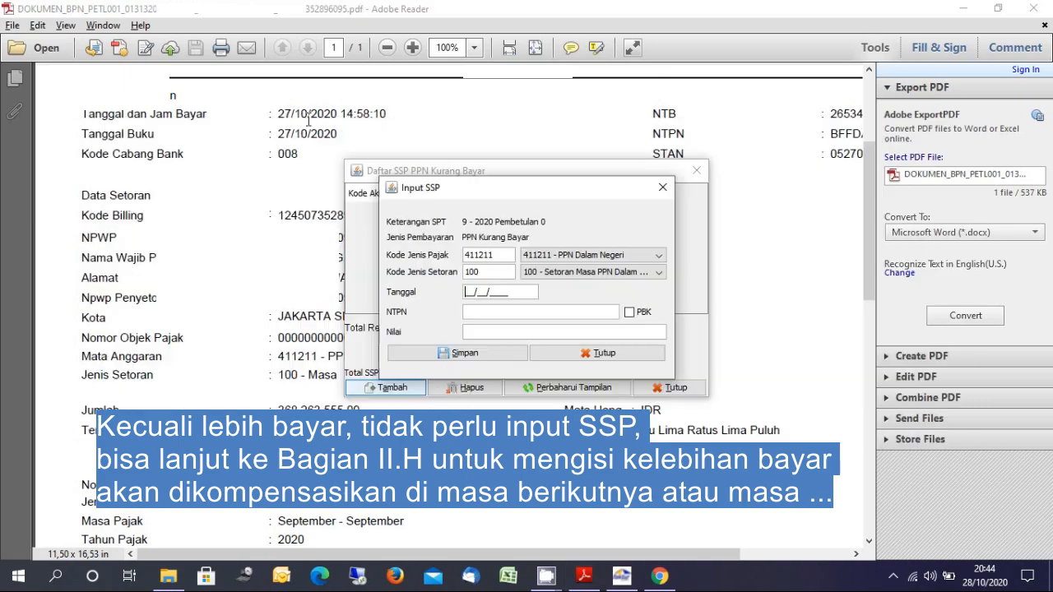
text(27/10/2020)
Copy the NTPN from the payment receipt PDF into the SSP entry
click(500, 311)
key(alt+Tab)
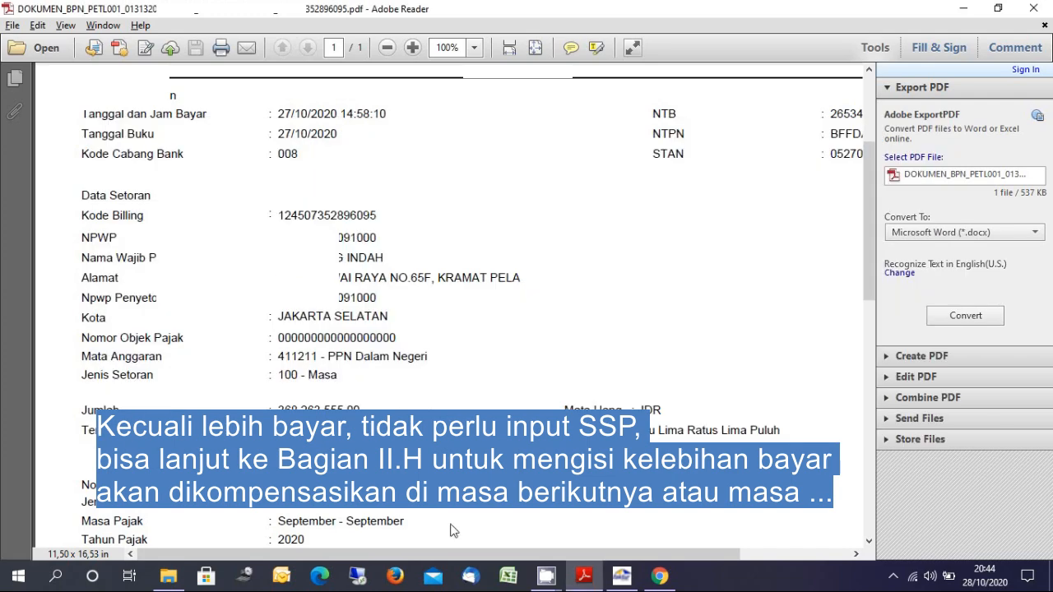
drag(471, 556, 573, 557)
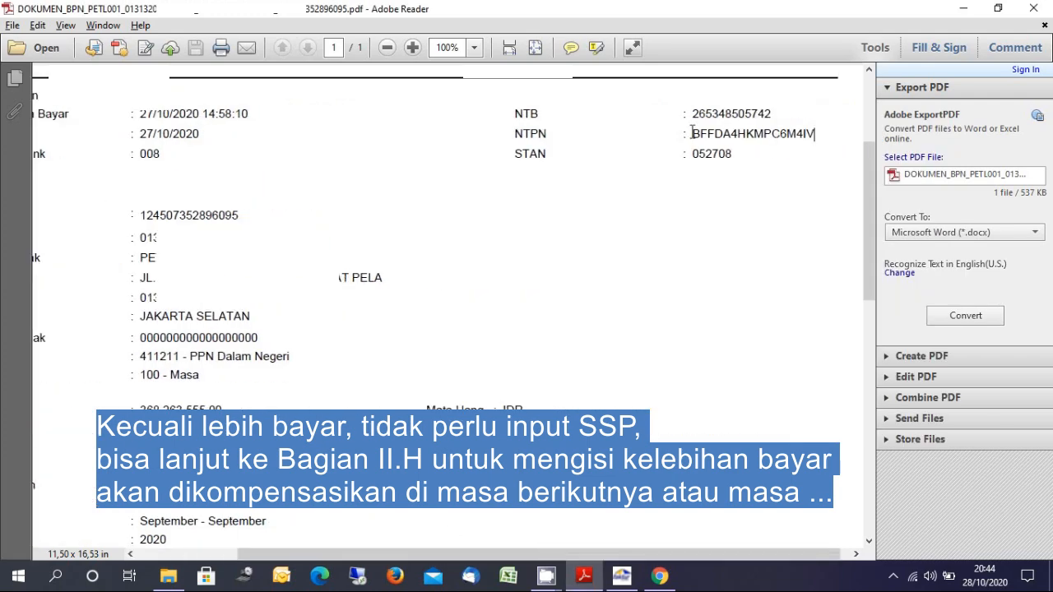
drag(692, 133, 815, 134)
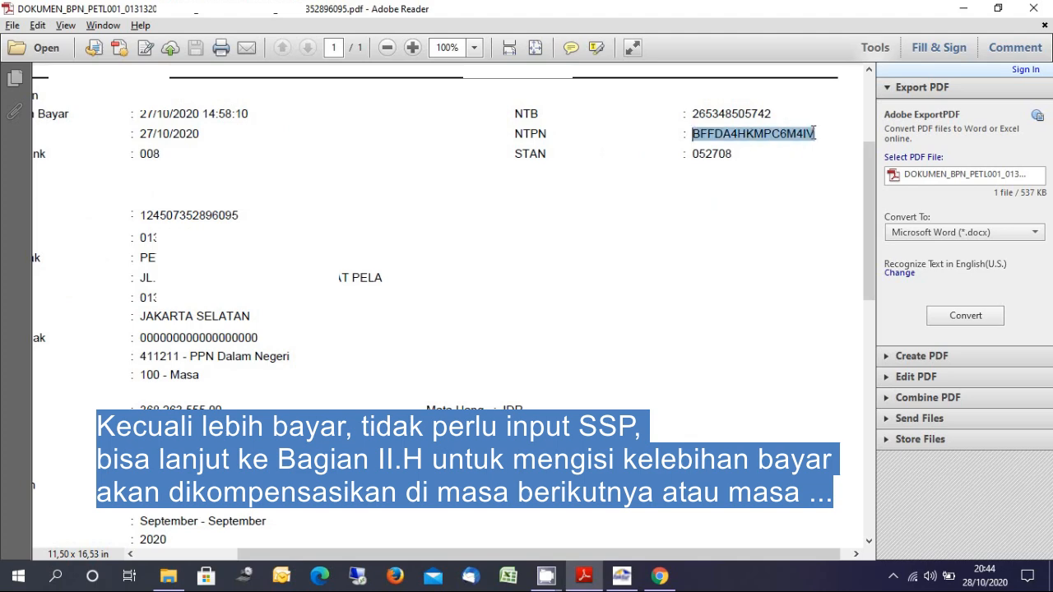
key(ctrl+c)
key(alt+Tab)
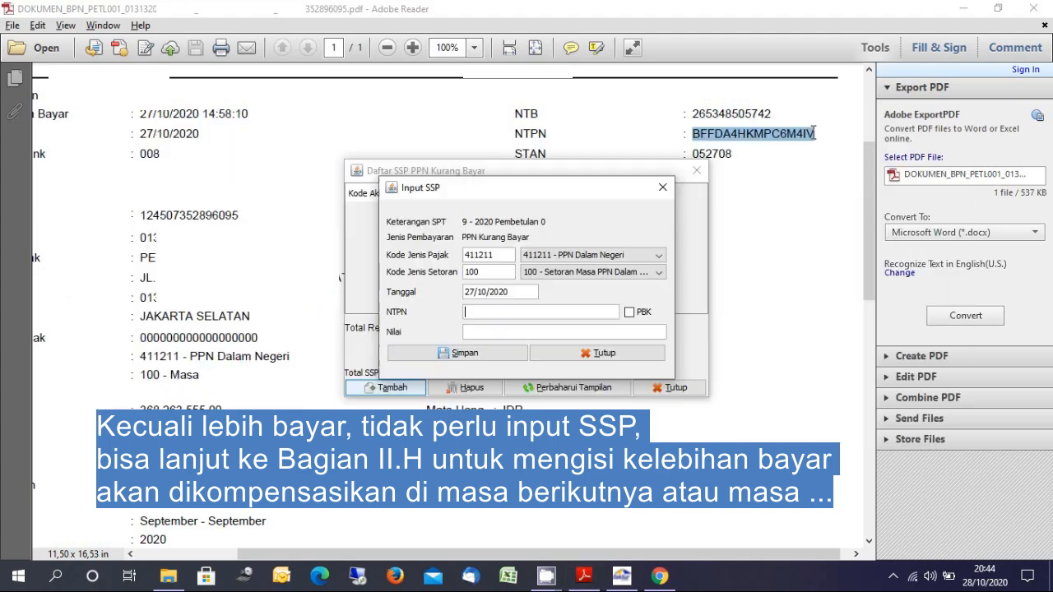
key(ctrl+v)
Enter the amount 368263555 and save the SSP entry
text(368)
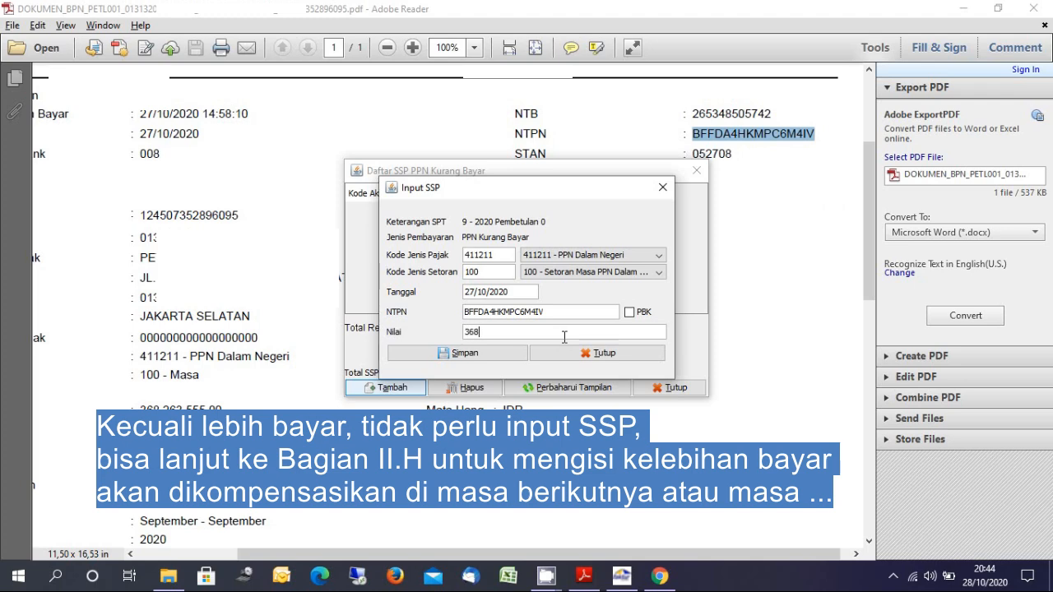
text(263555)
click(509, 360)
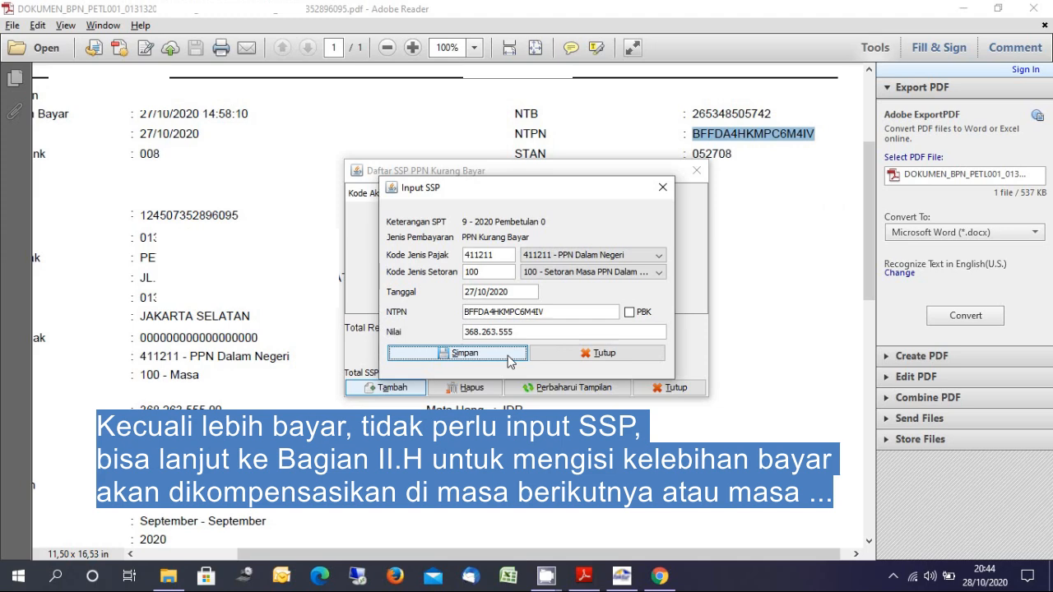
click(508, 356)
click(508, 356)
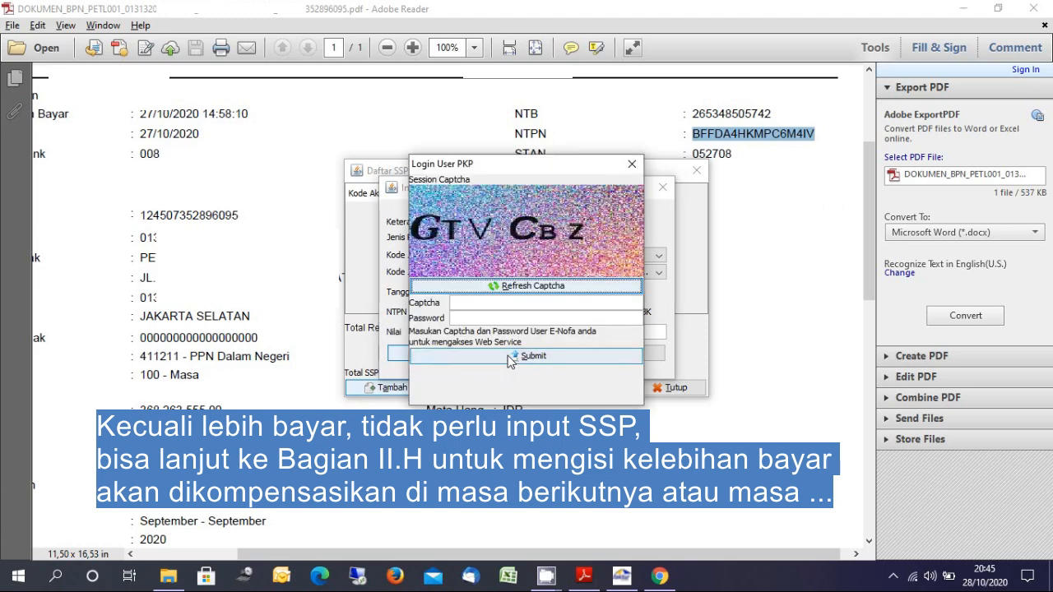
Log in with the captcha and password, decline adding another SSP, and close the list
click(540, 302)
text(GTV)
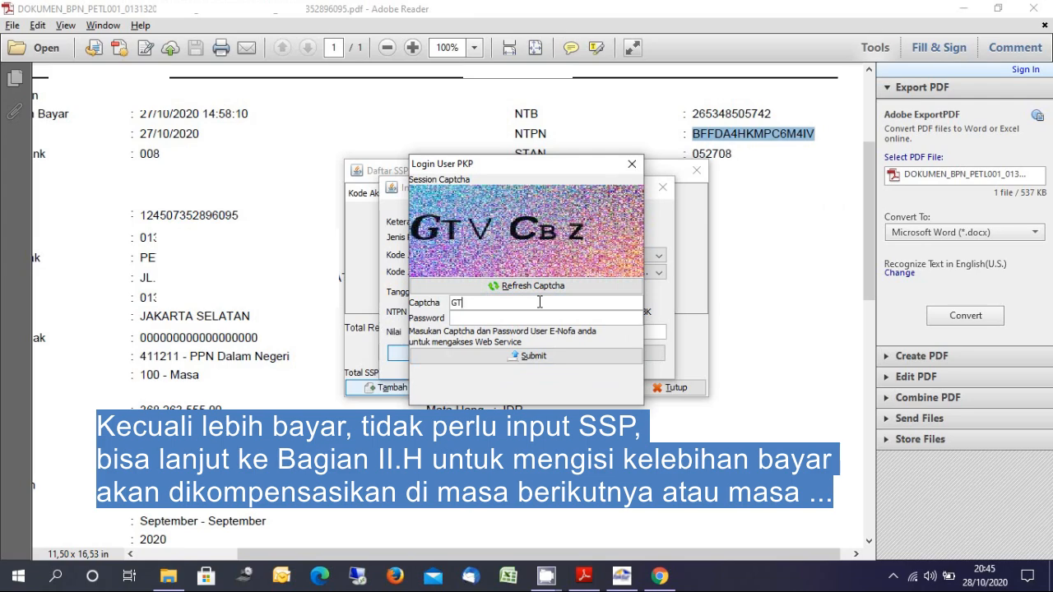
text(CBZ**********)
click(527, 361)
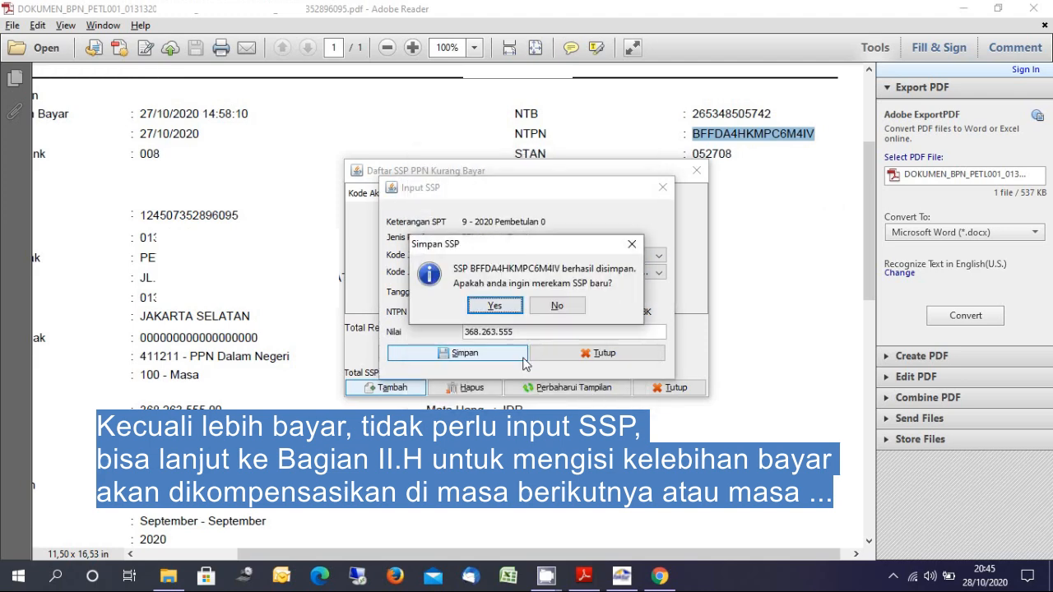
click(557, 306)
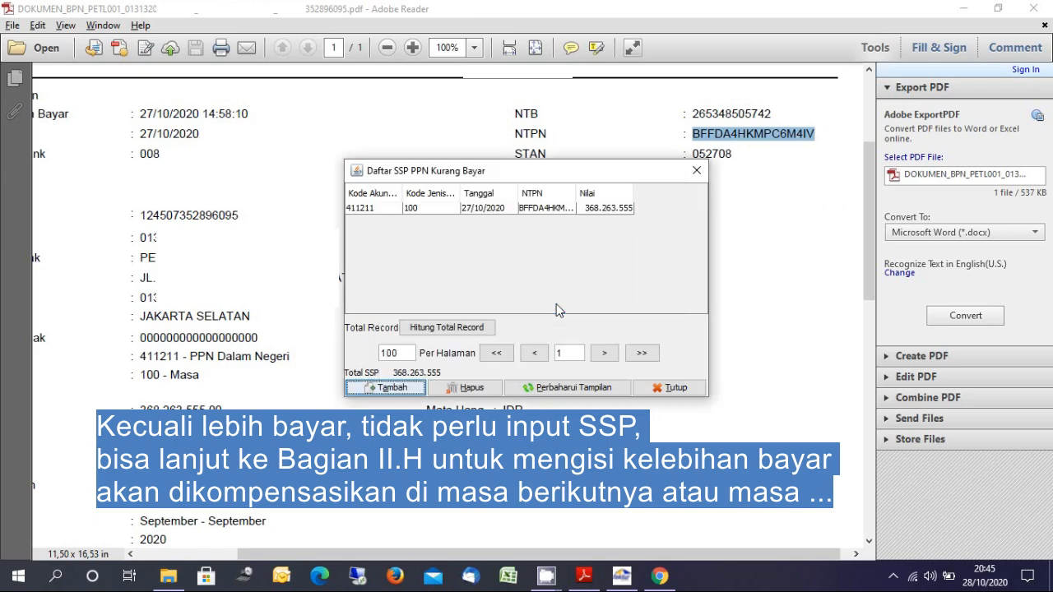
click(668, 386)
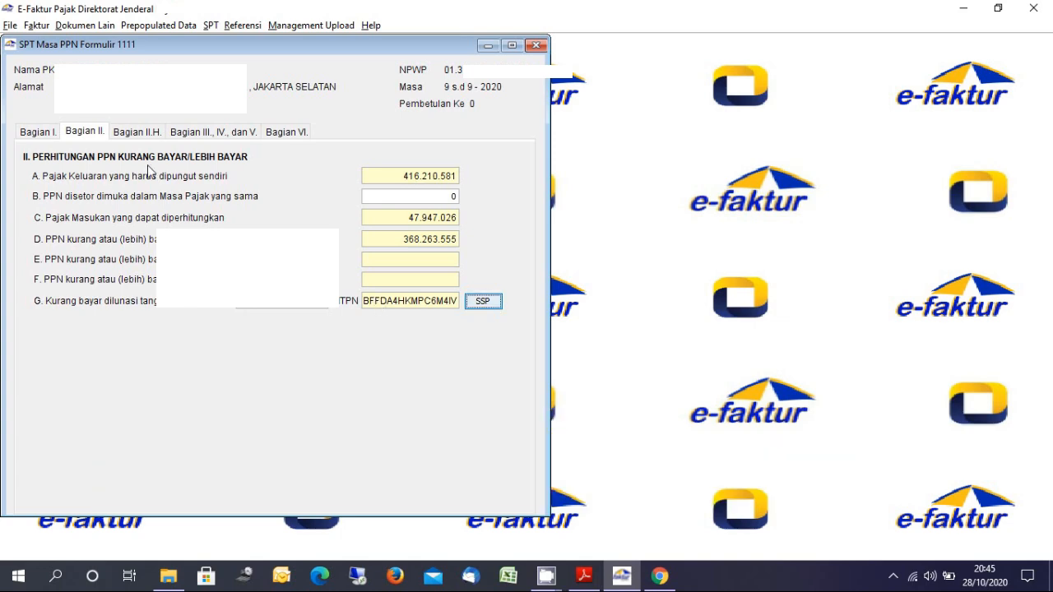
In Part VI, mark forms 1111 A1, B1 and B3 as included
click(292, 138)
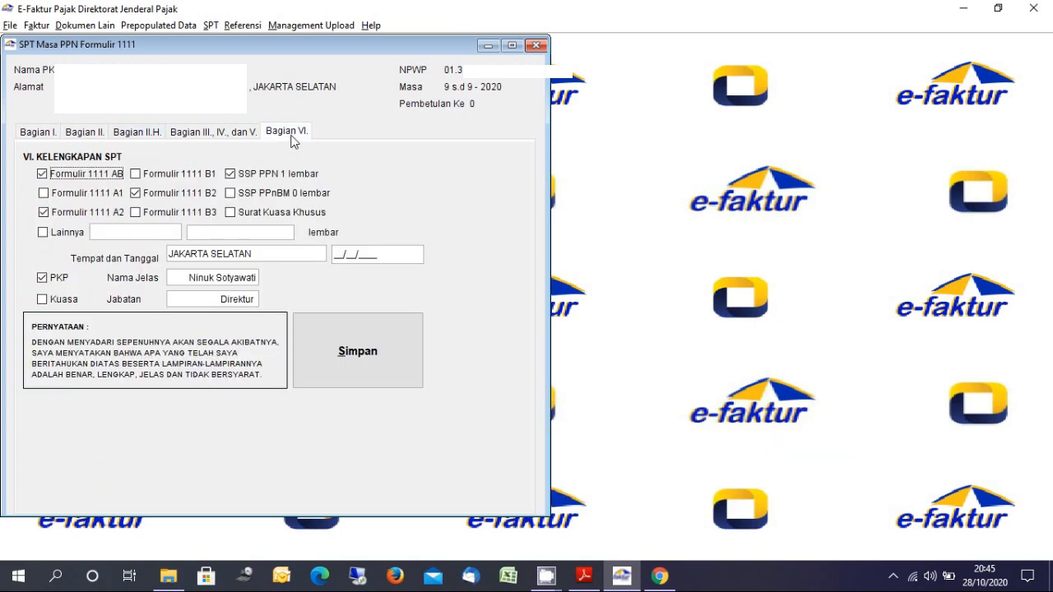
click(44, 193)
click(136, 174)
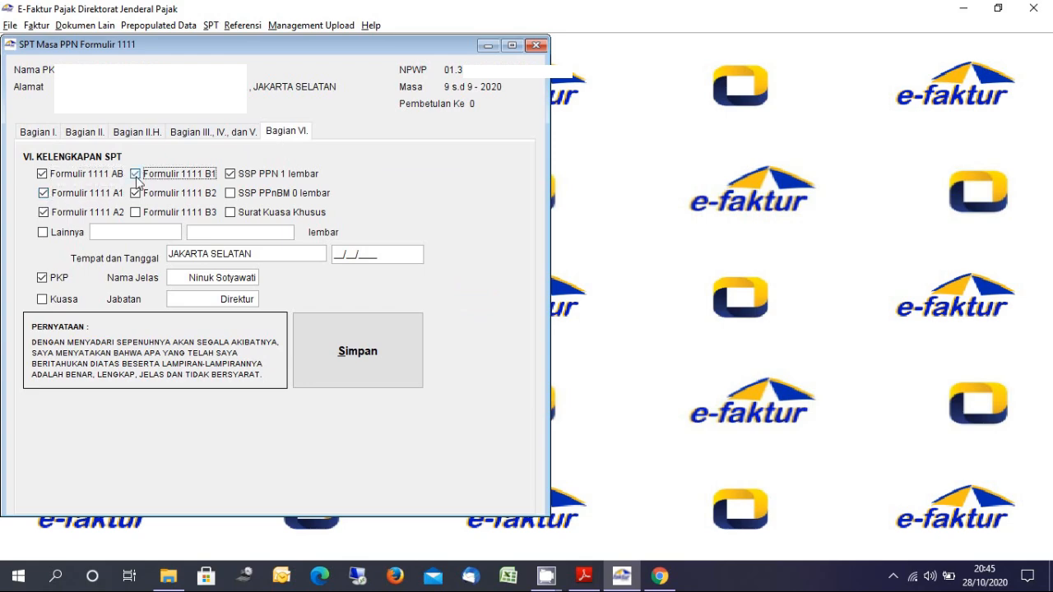
click(136, 212)
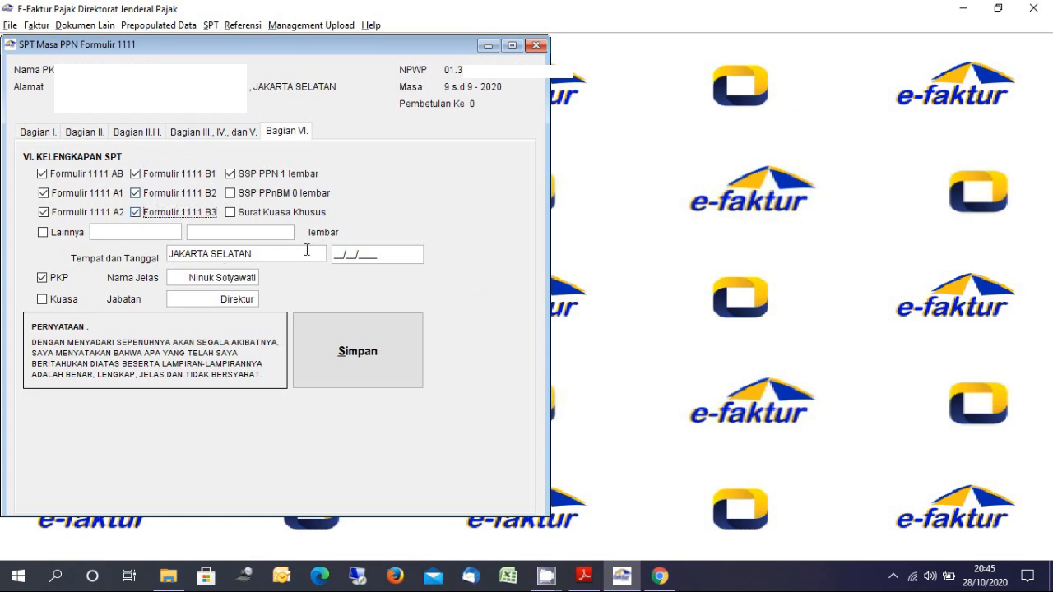
Date the statement 28/10/2020 and save the completed SPT form
click(345, 257)
text(20)
key(BackSpace)
text(8/10/2020)
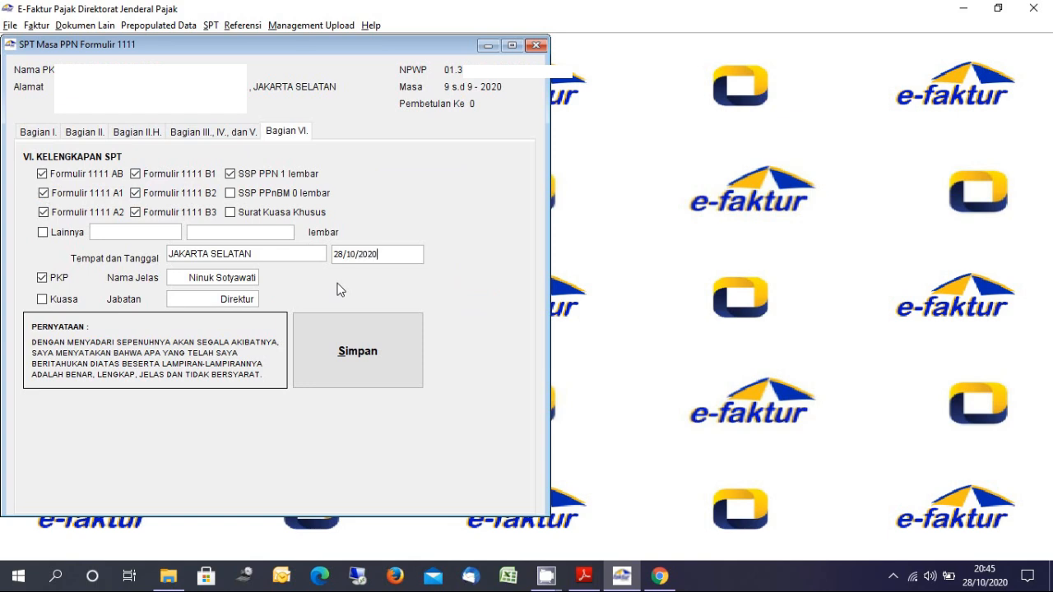
click(363, 362)
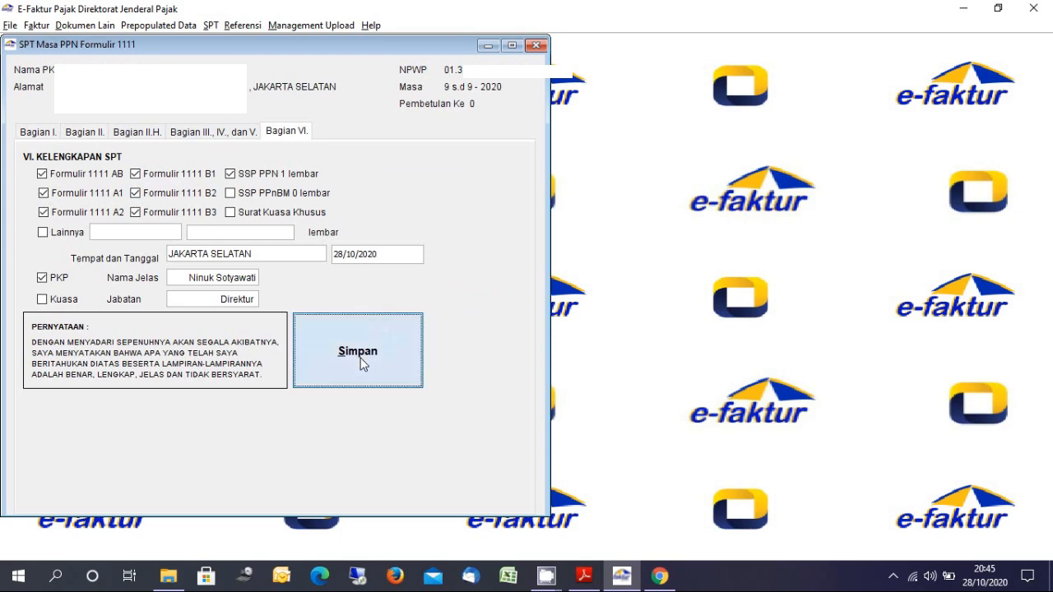
click(276, 300)
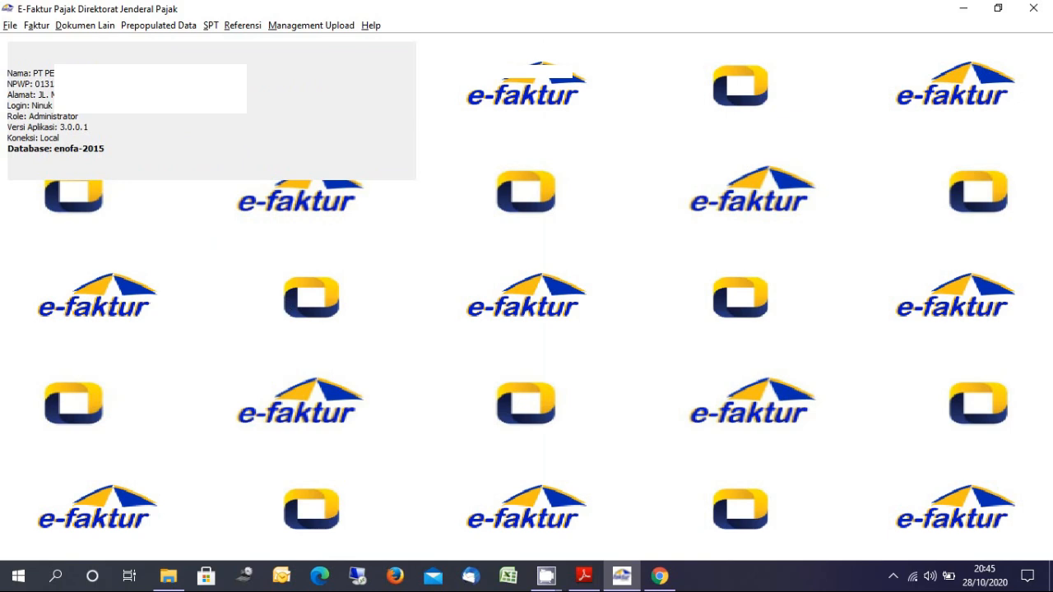
Reopen the 9-9 SPT for editing from the saved SPT list
click(214, 26)
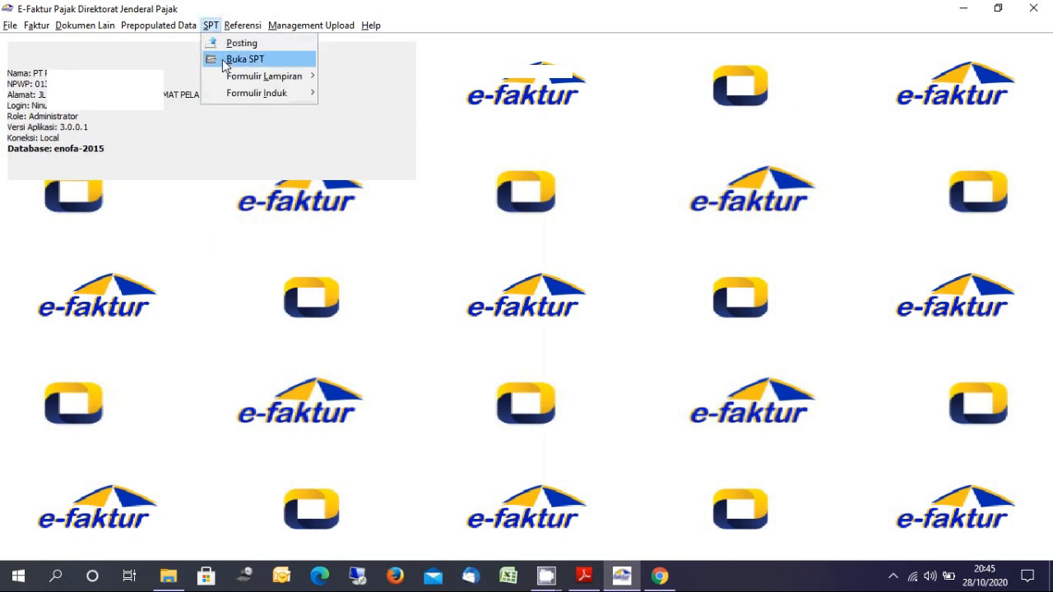
click(239, 59)
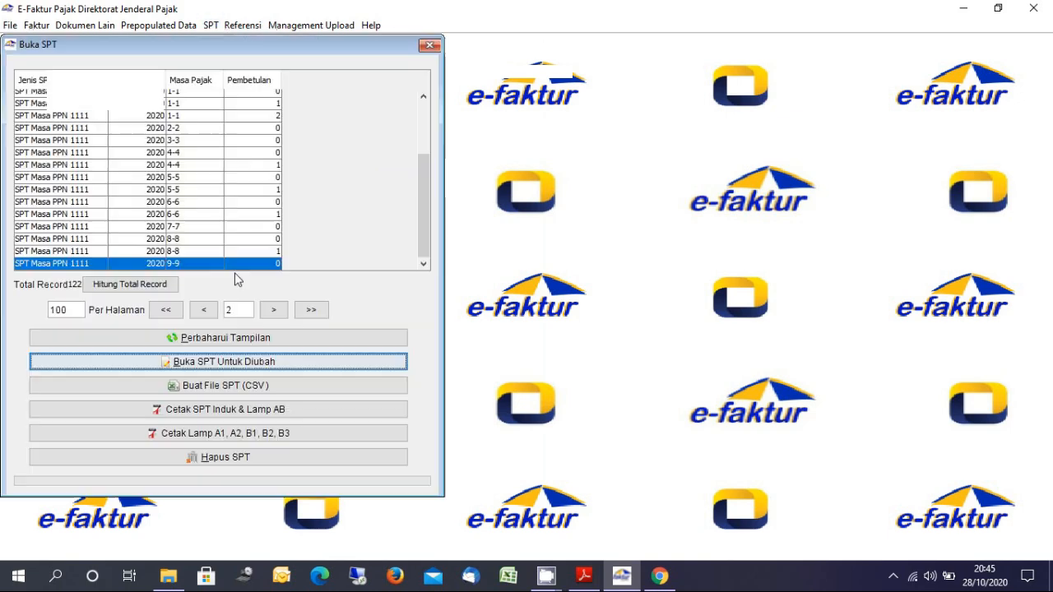
click(239, 362)
click(511, 324)
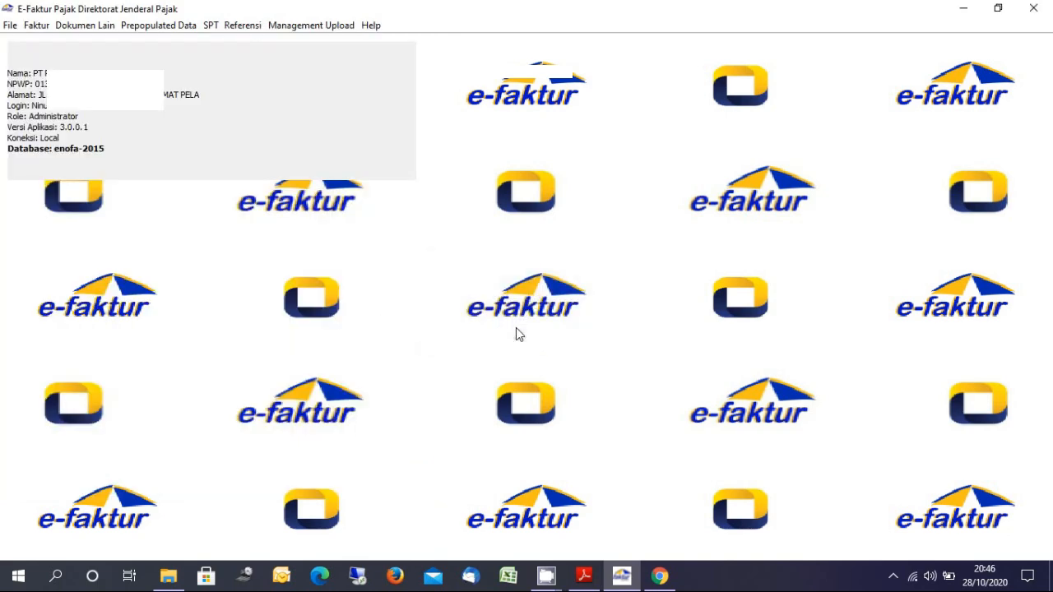
Cancel a CSV export and start printing SPT Induk & Lampiran AB to PDF
click(211, 27)
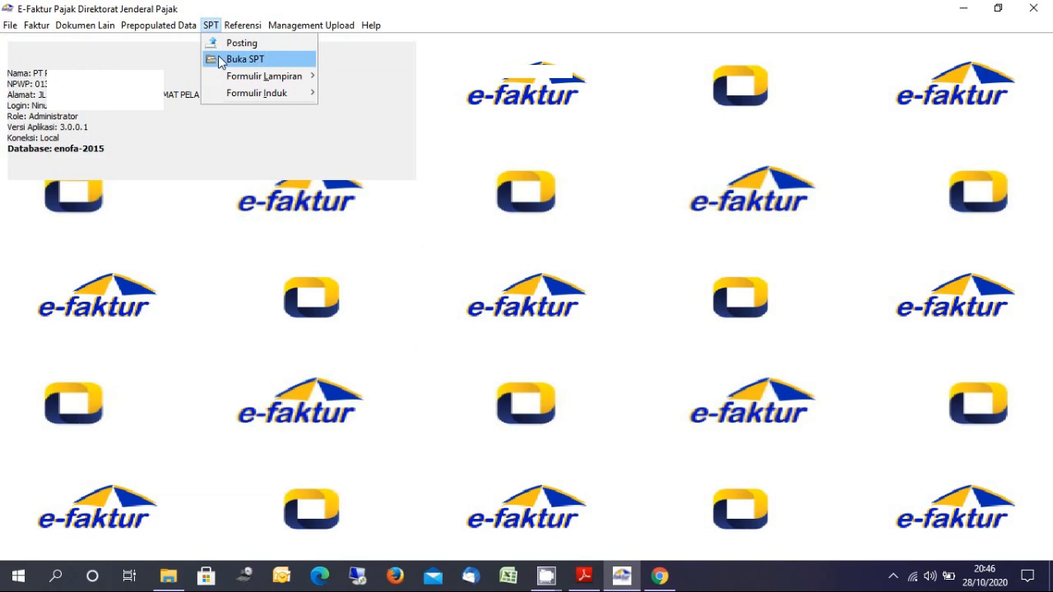
click(221, 60)
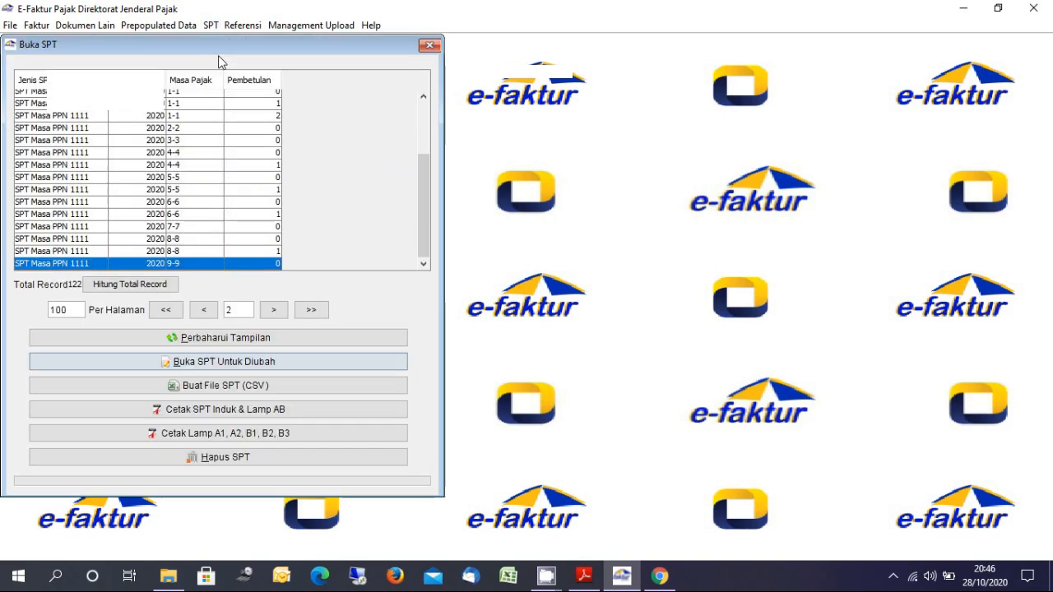
click(228, 392)
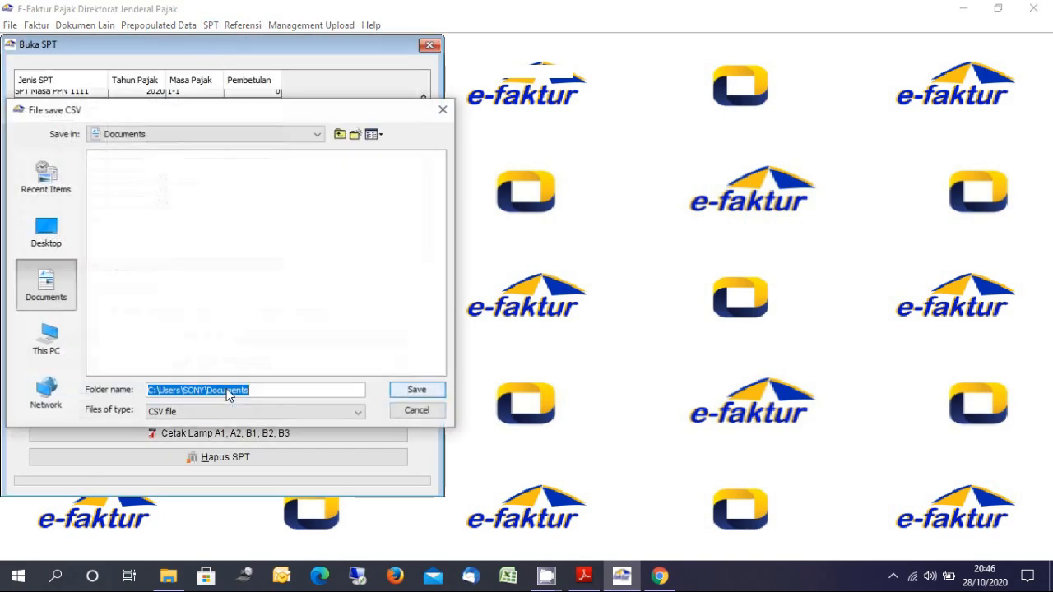
click(426, 414)
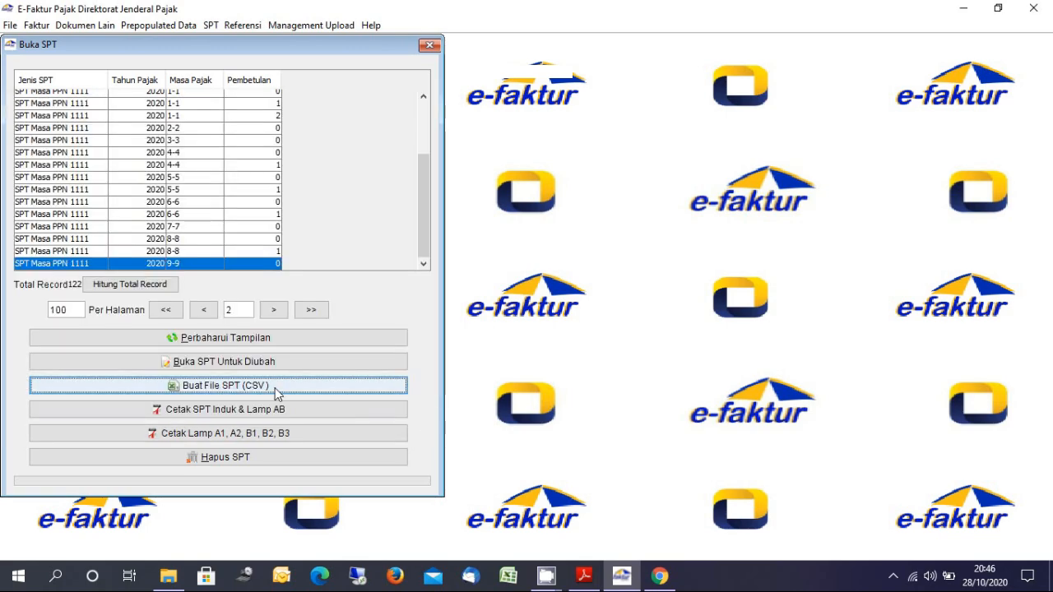
click(267, 416)
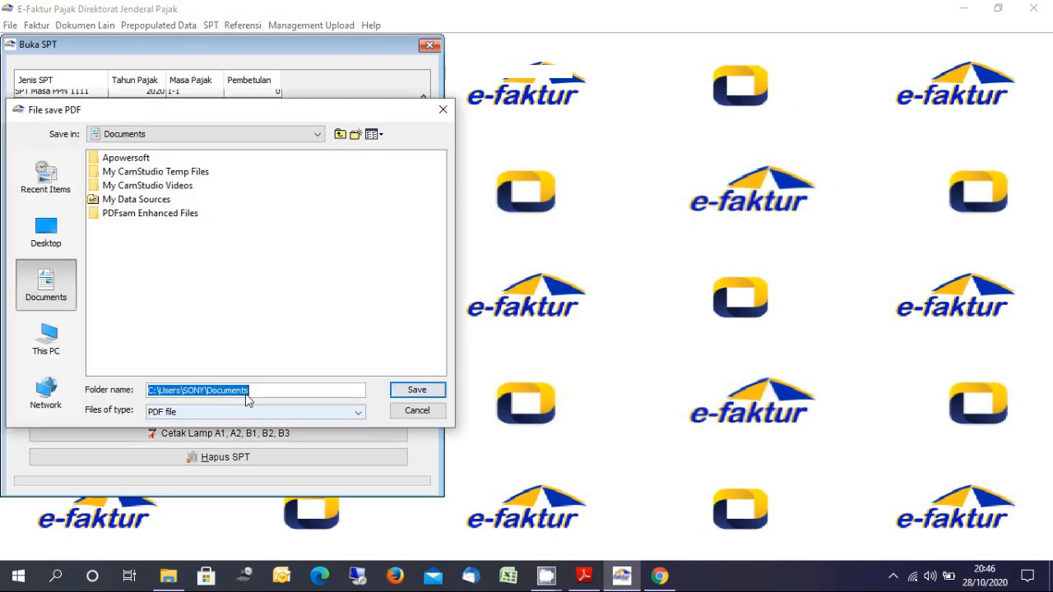
Save the Induk & Lampiran AB PDF into E:\SPT PPN\Masa September 2020 Normal
click(60, 348)
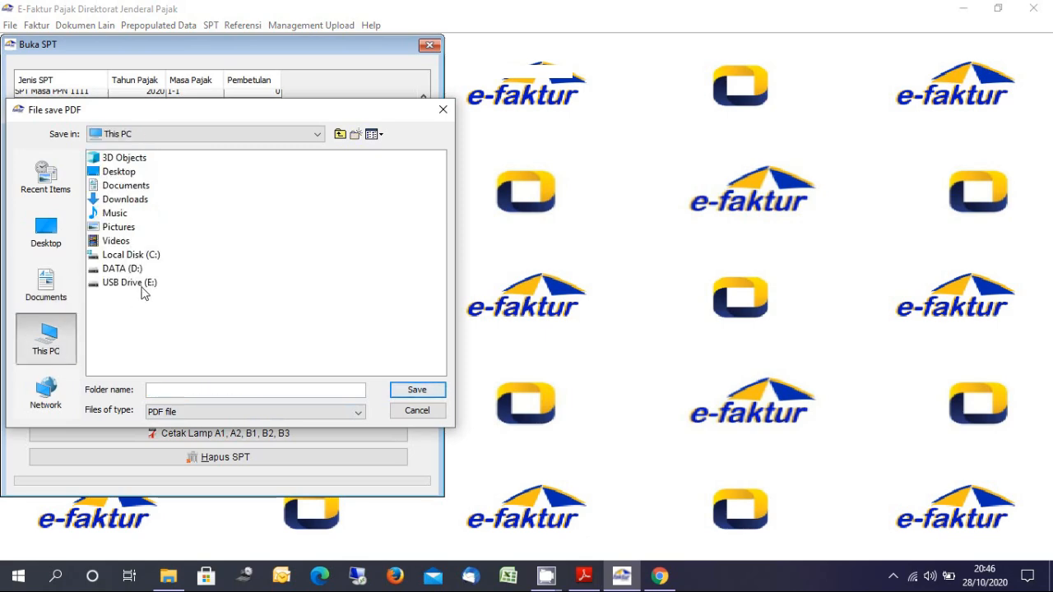
click(143, 287)
double_click(141, 288)
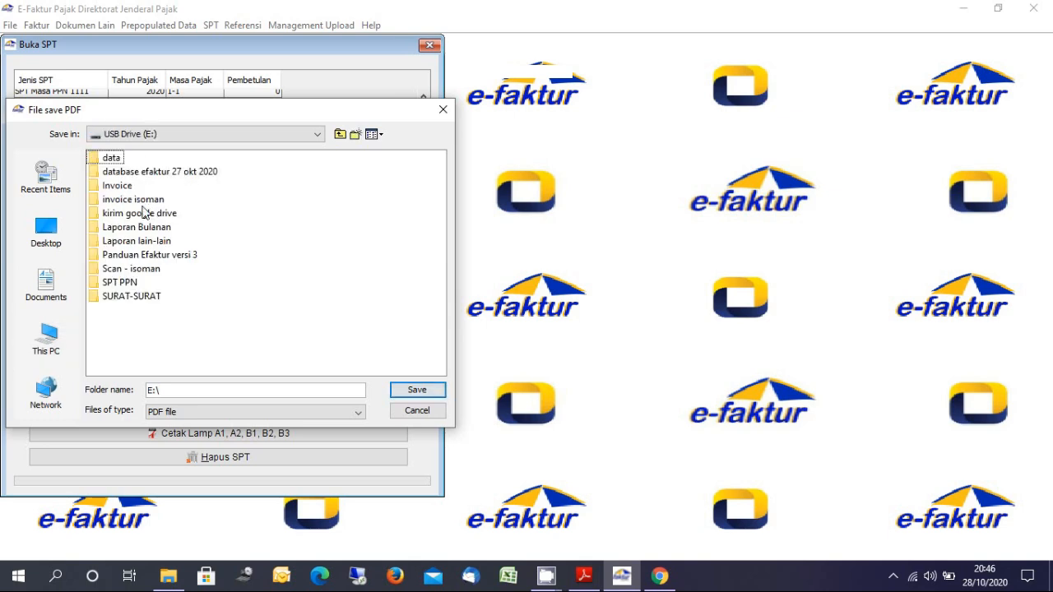
double_click(119, 284)
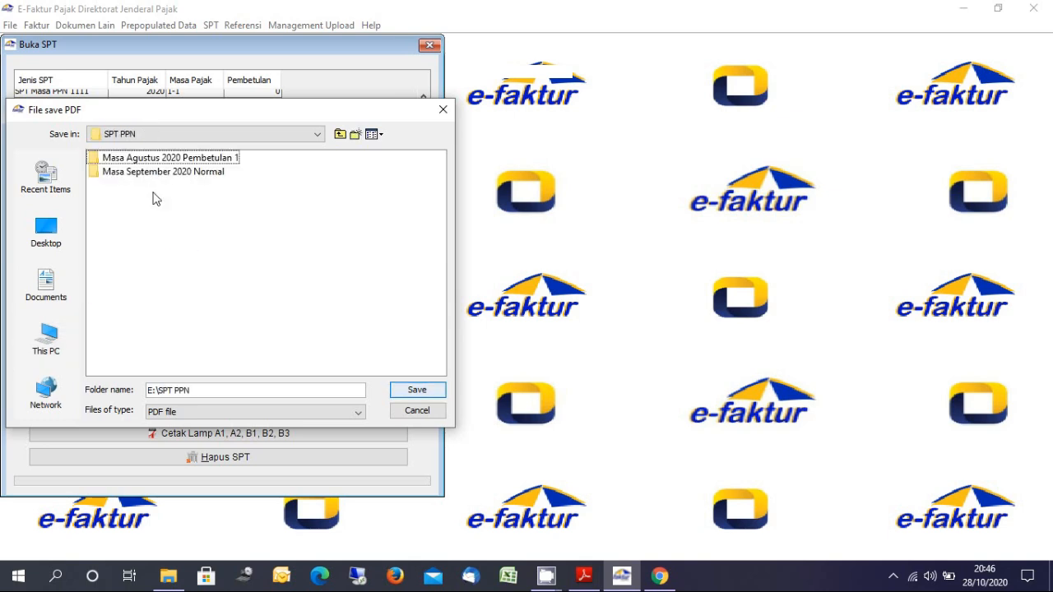
double_click(183, 174)
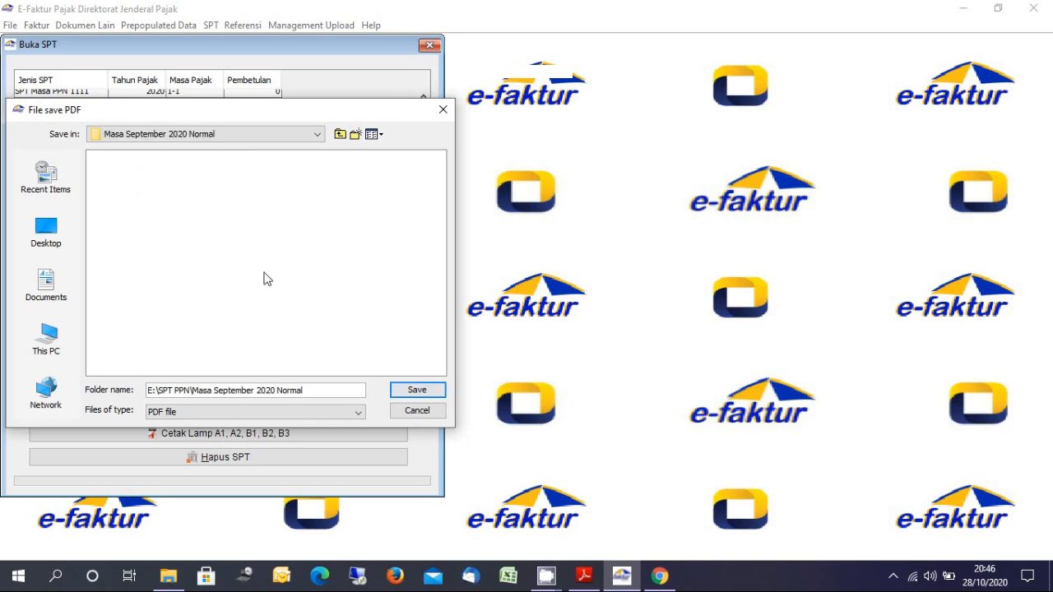
click(415, 396)
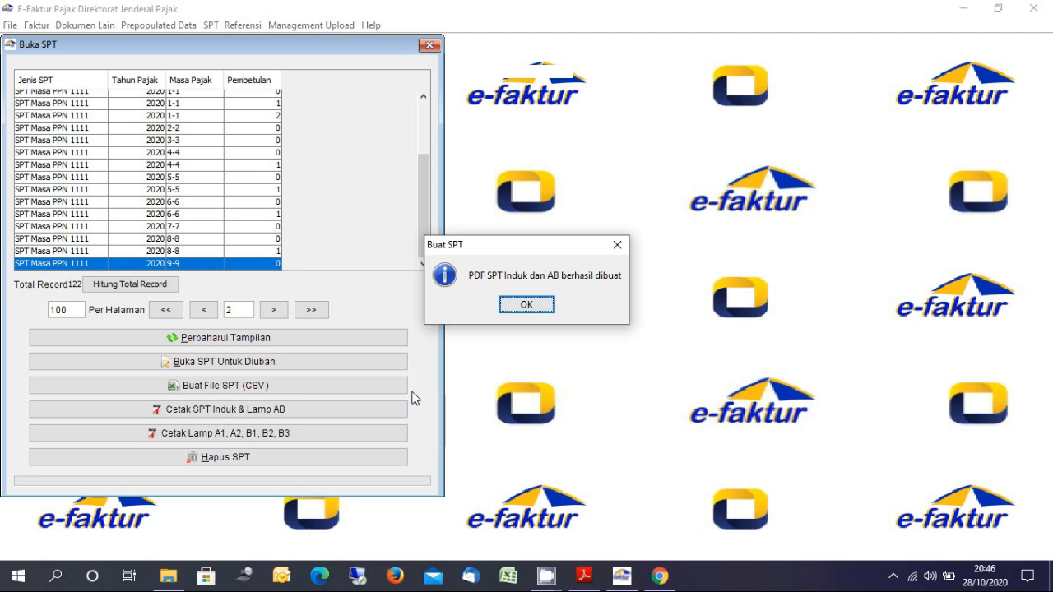
click(536, 309)
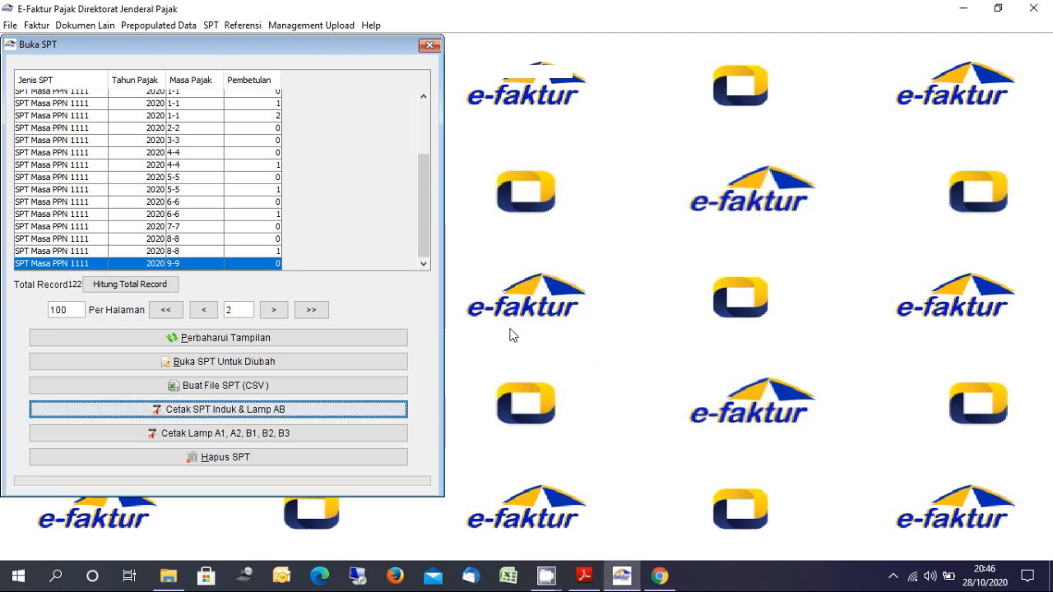
Print Lampiran A1, A2, B1, B2, B3 to PDF in E:\SPT PPN\Masa September 2020 Normal
click(349, 433)
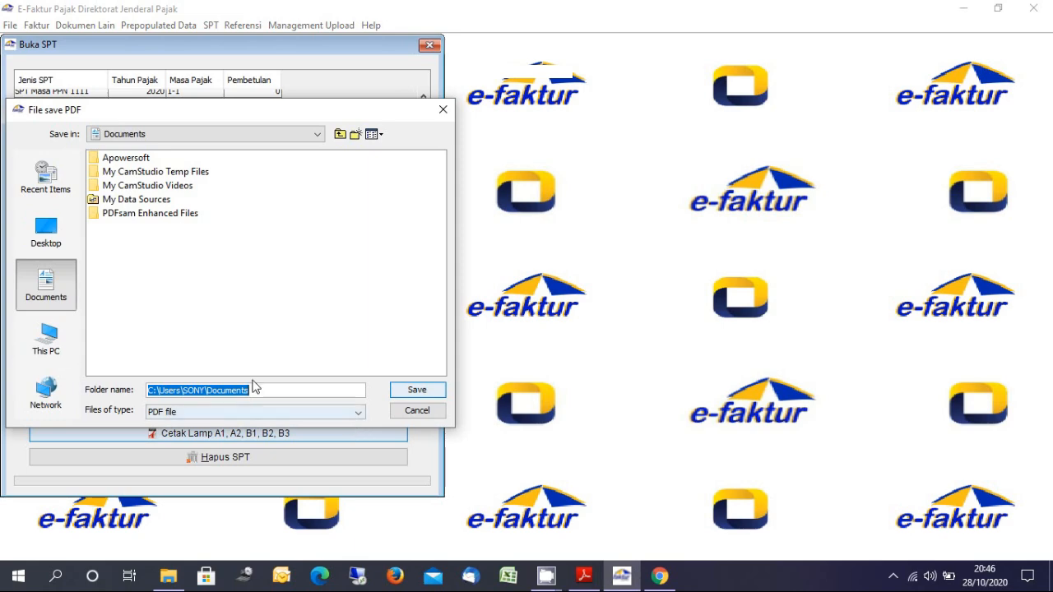
click(49, 346)
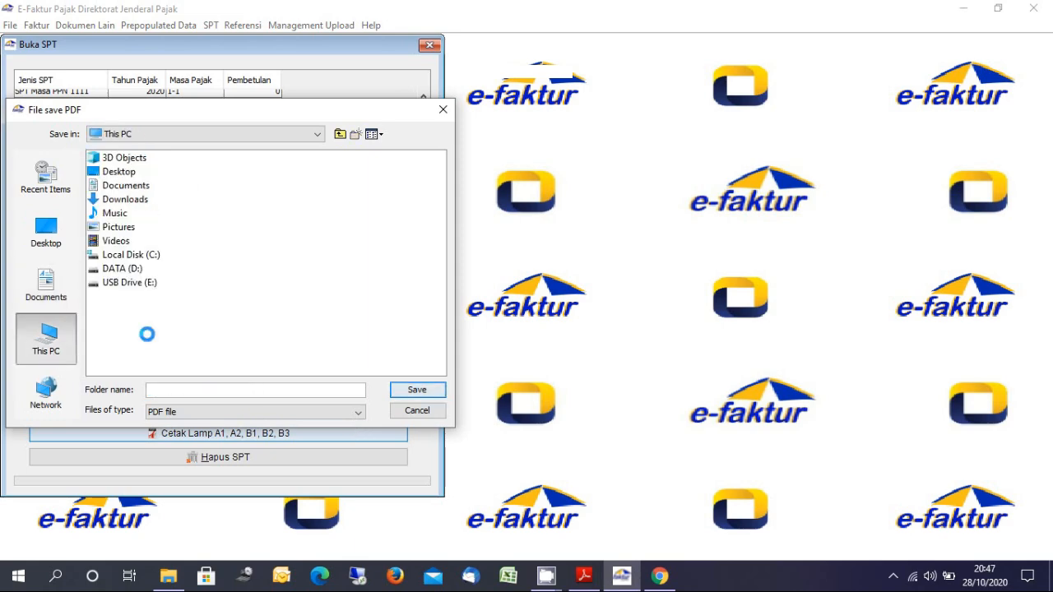
double_click(149, 284)
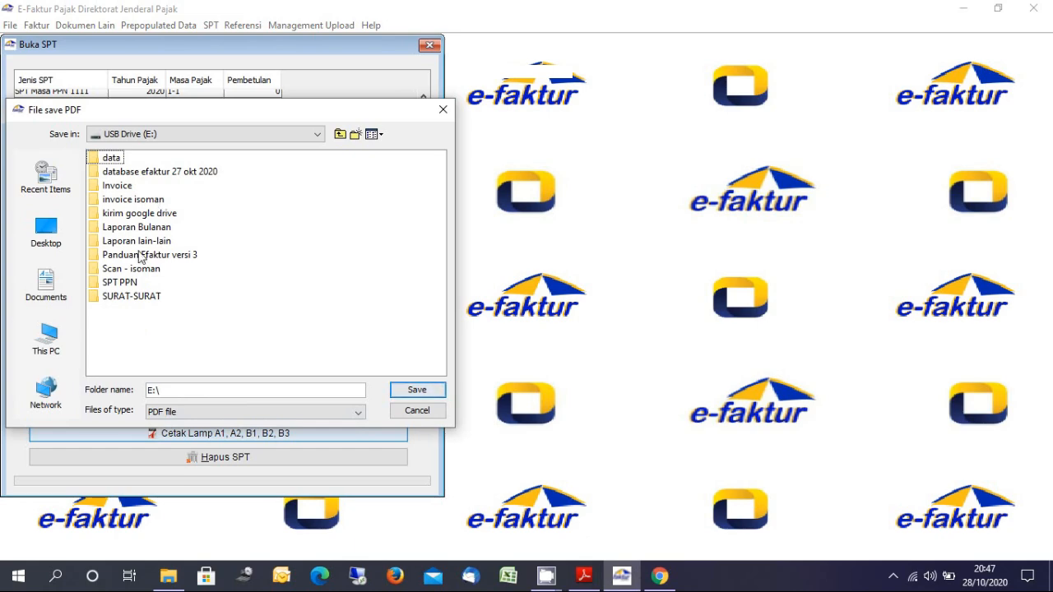
click(124, 282)
double_click(125, 283)
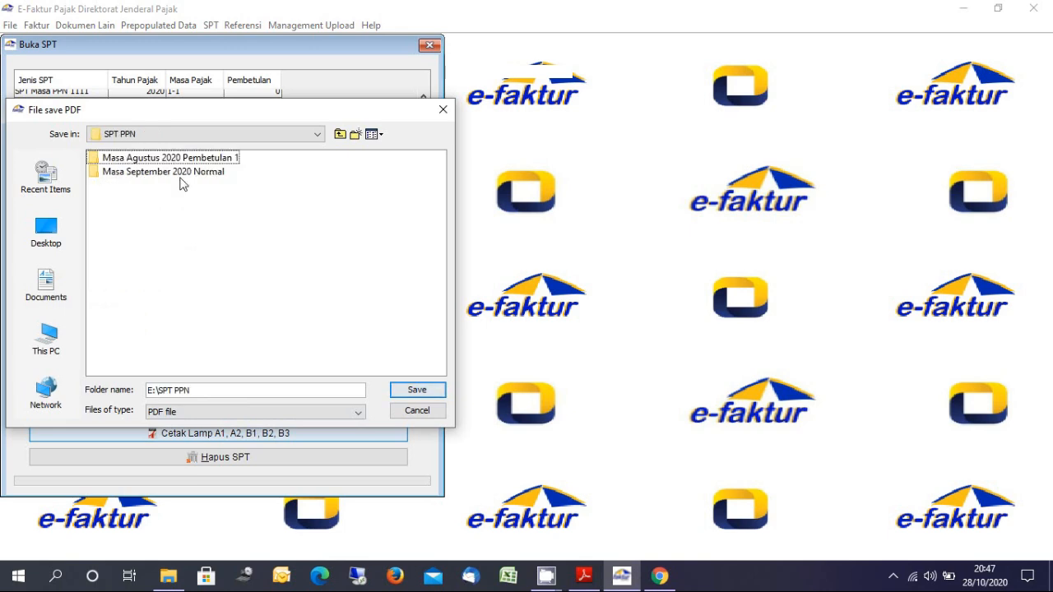
click(184, 174)
click(417, 392)
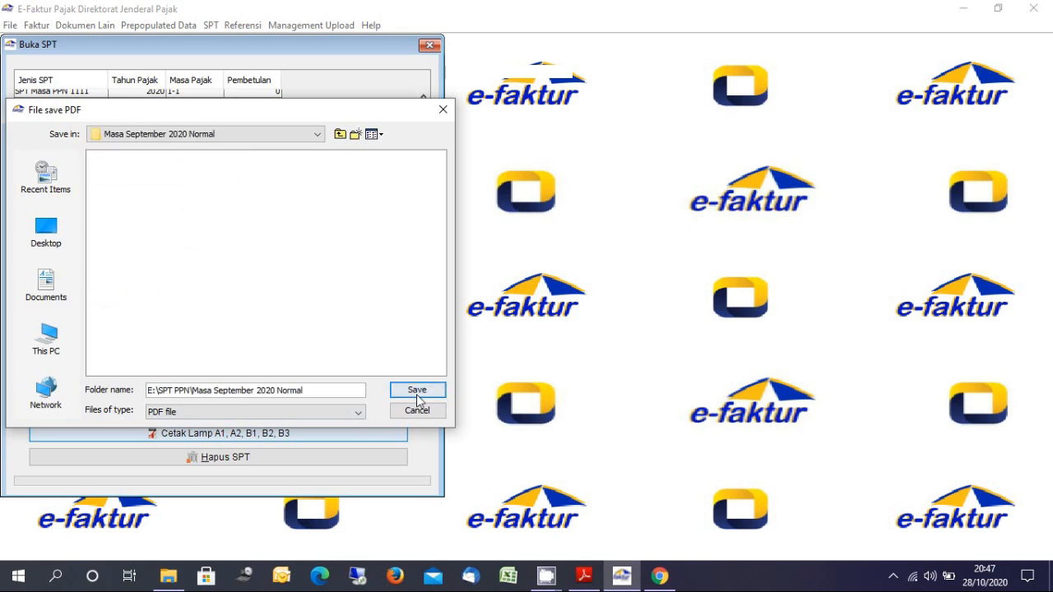
click(416, 393)
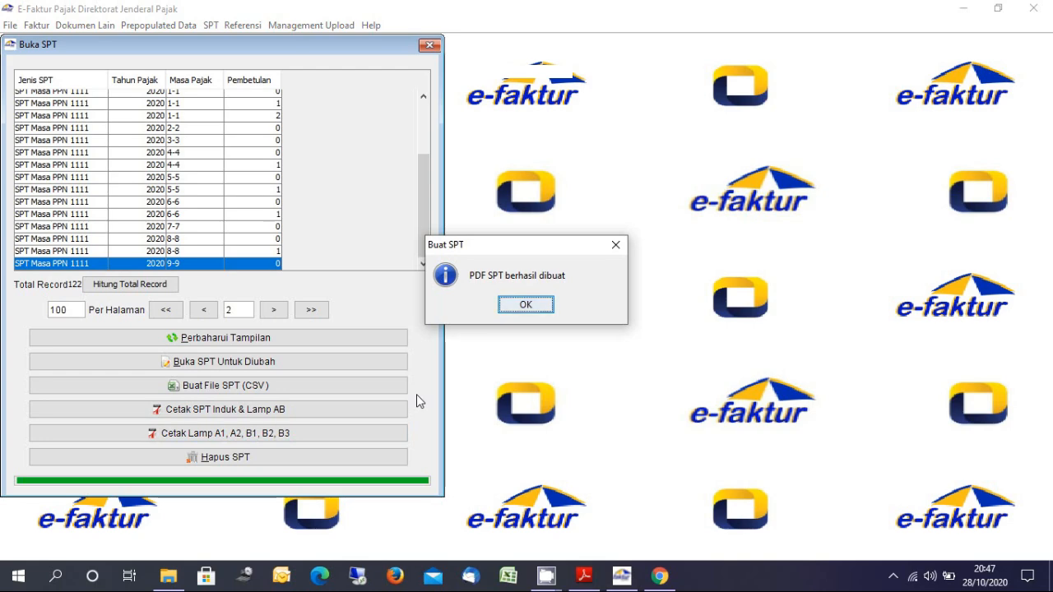
click(523, 302)
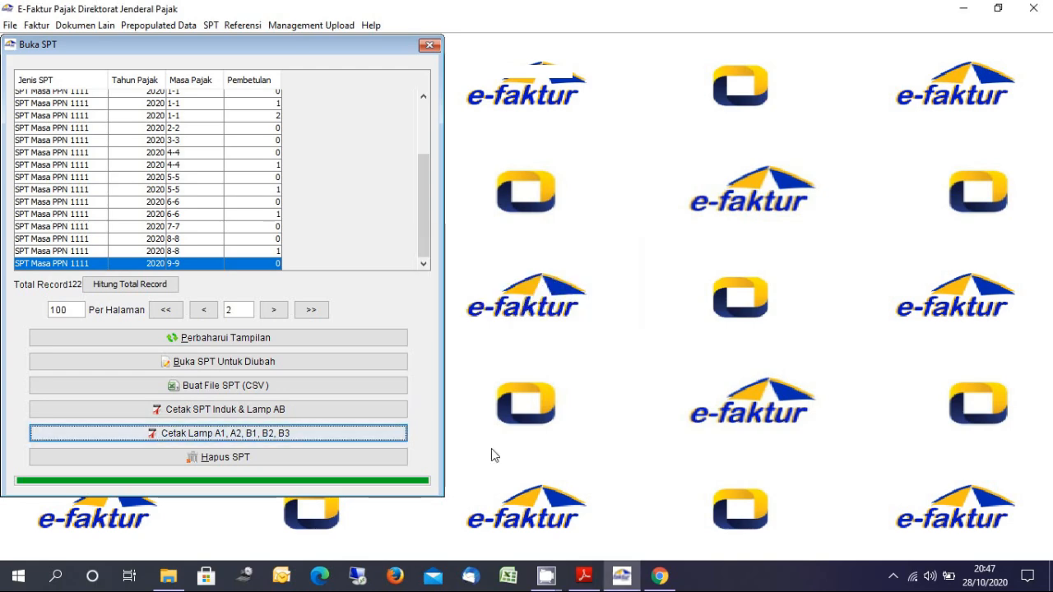
Open the INDUK PDF from USB Drive (E:) > SPT PPN > Masa September 2020 Normal in Adobe Reader
key(alt+Tab)
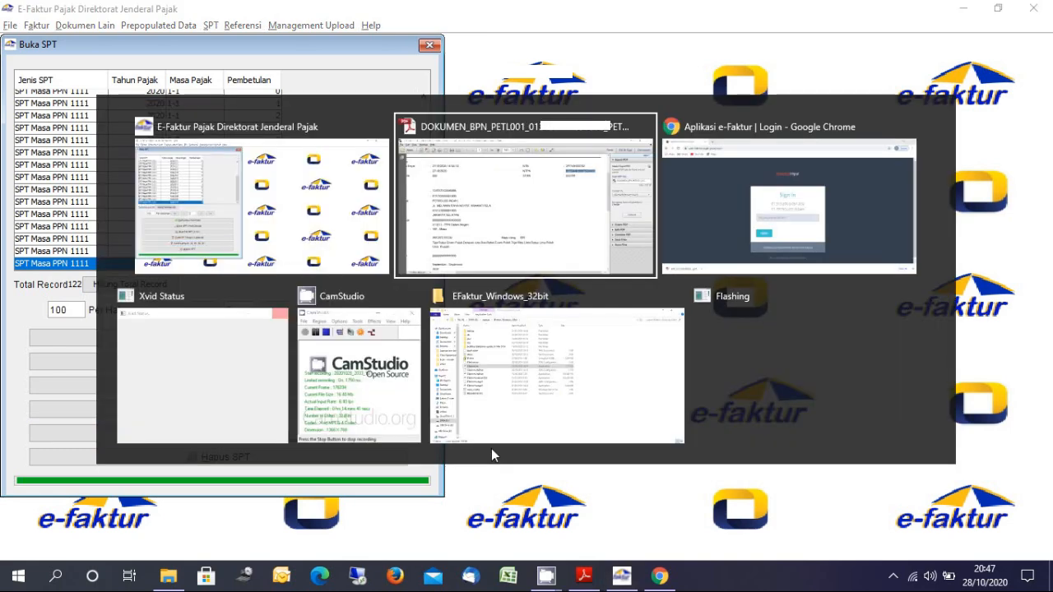
key(alt+Tab)
key(alt+Tab)
key(alt+Tab)
key(alt+Tab)
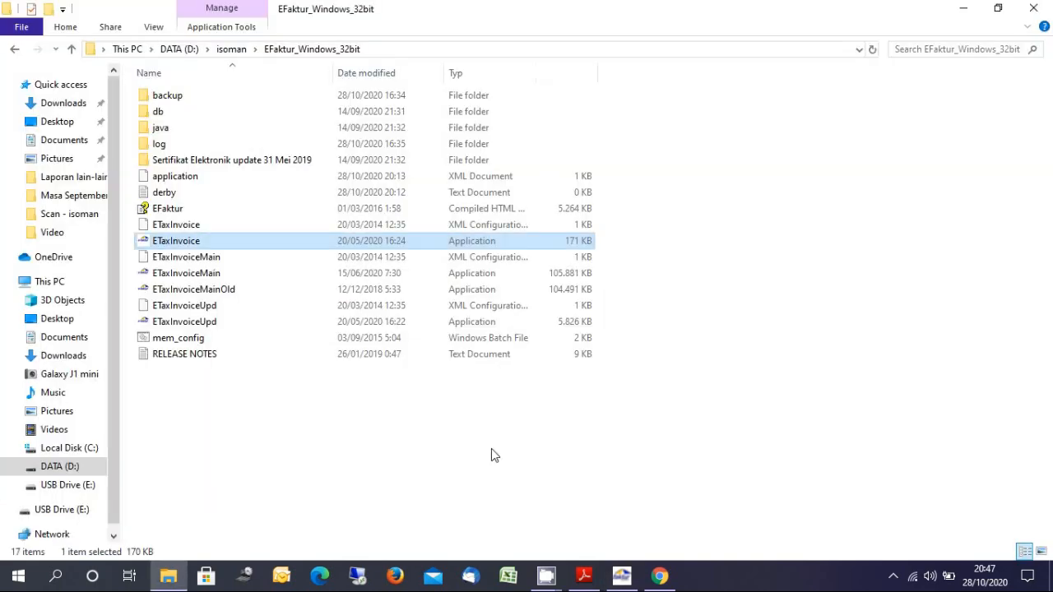
click(79, 513)
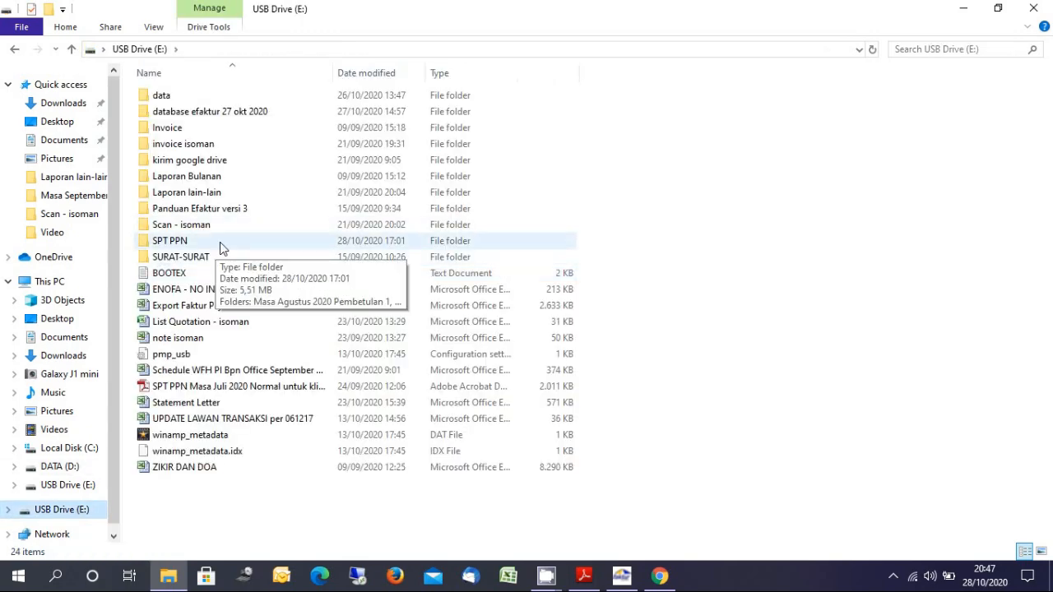
click(219, 248)
double_click(220, 247)
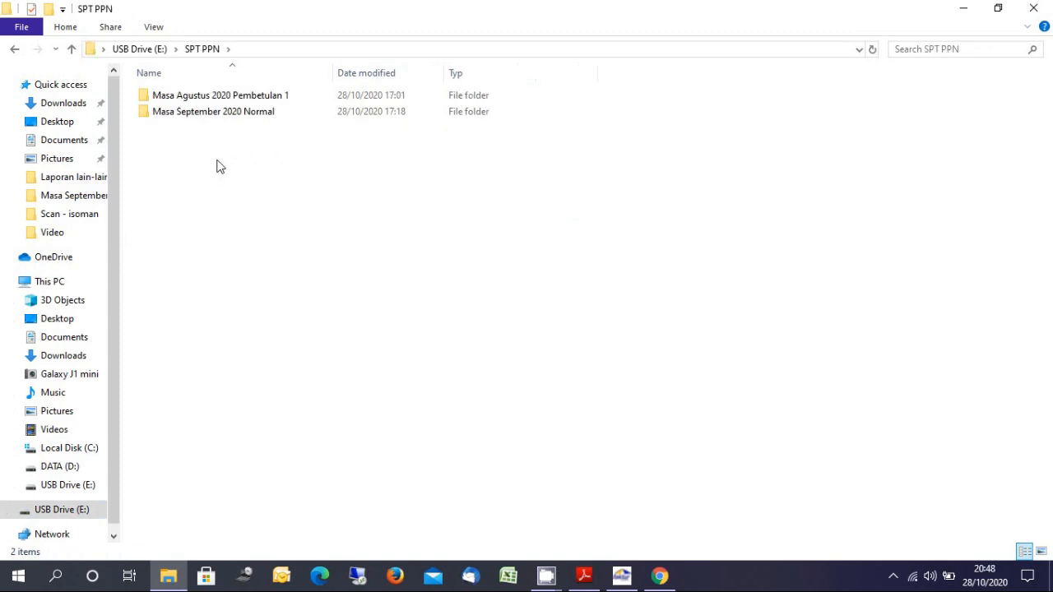
click(239, 122)
double_click(239, 121)
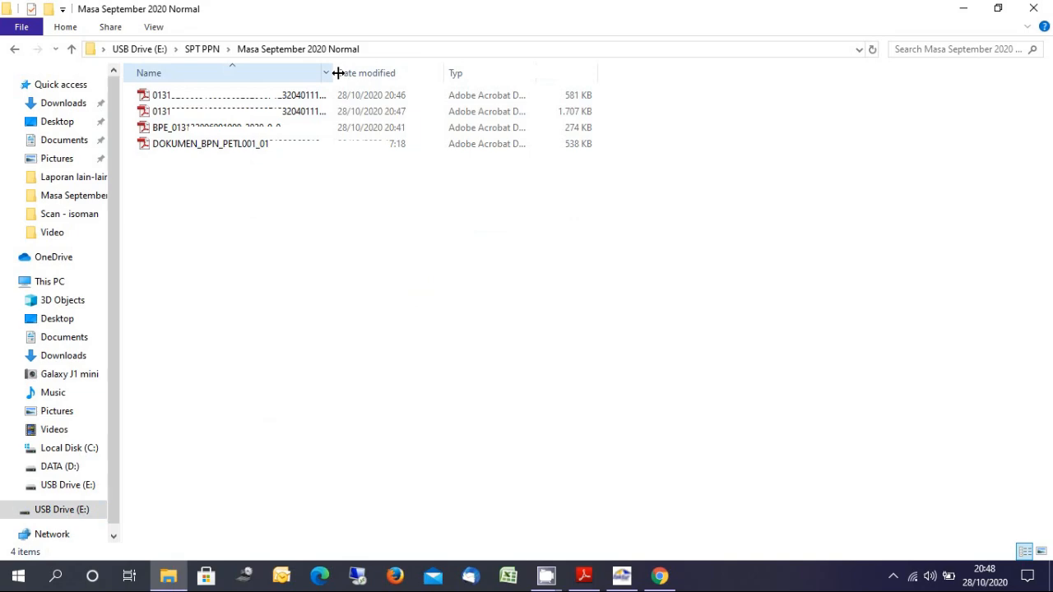
drag(337, 74, 406, 75)
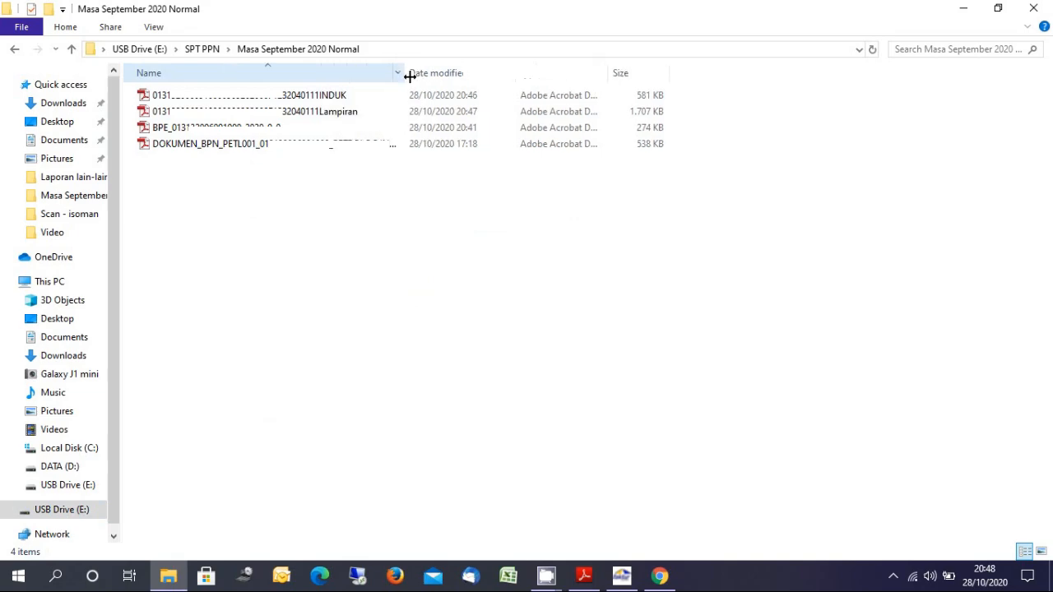
click(326, 102)
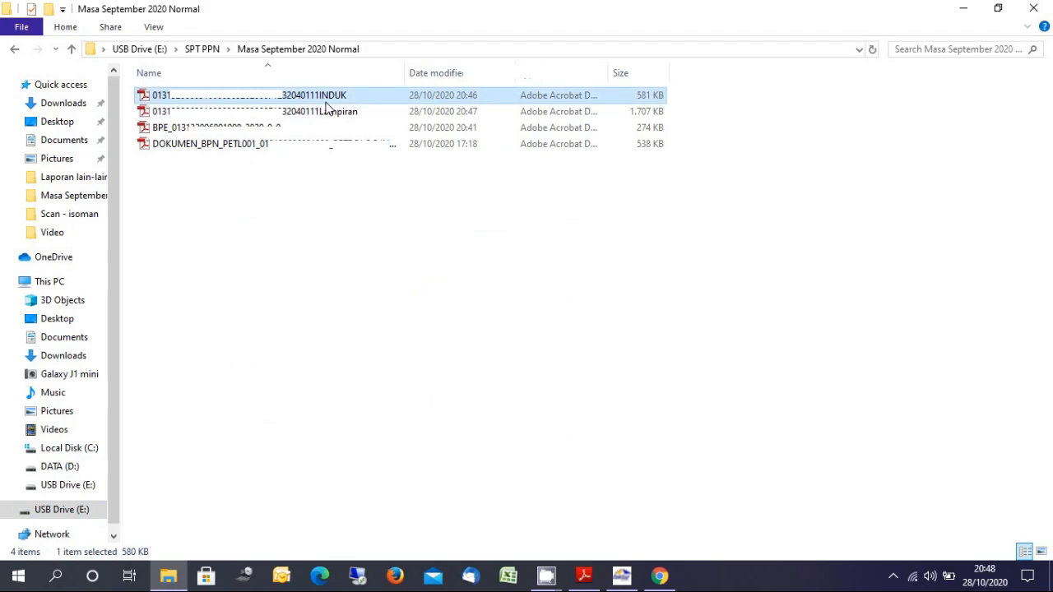
double_click(325, 102)
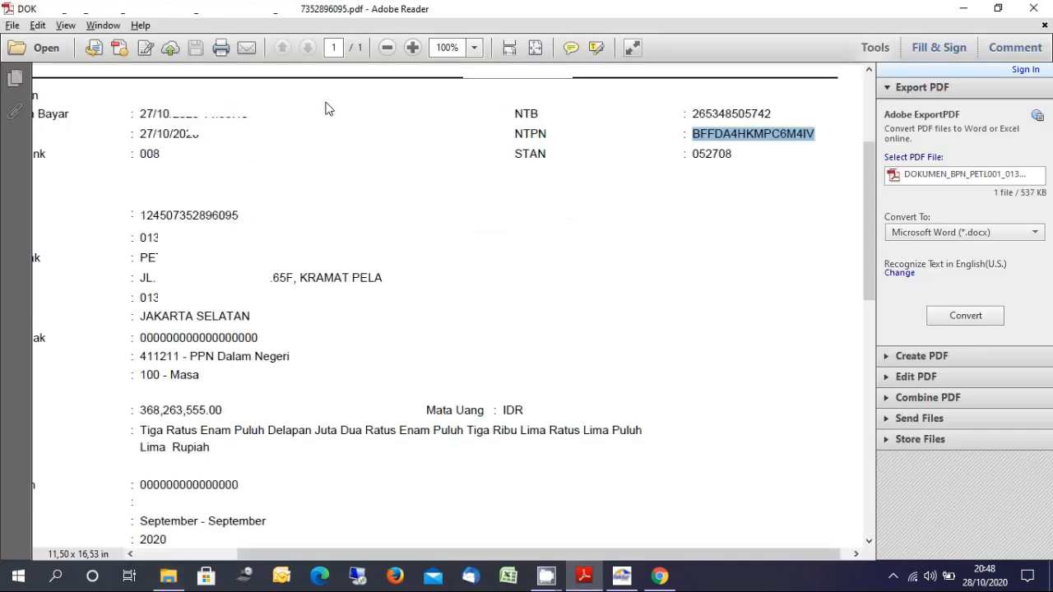
Zoom the Induk form to 25% to view both pages, then switch back to the Masa September 2020 Normal folder
click(475, 48)
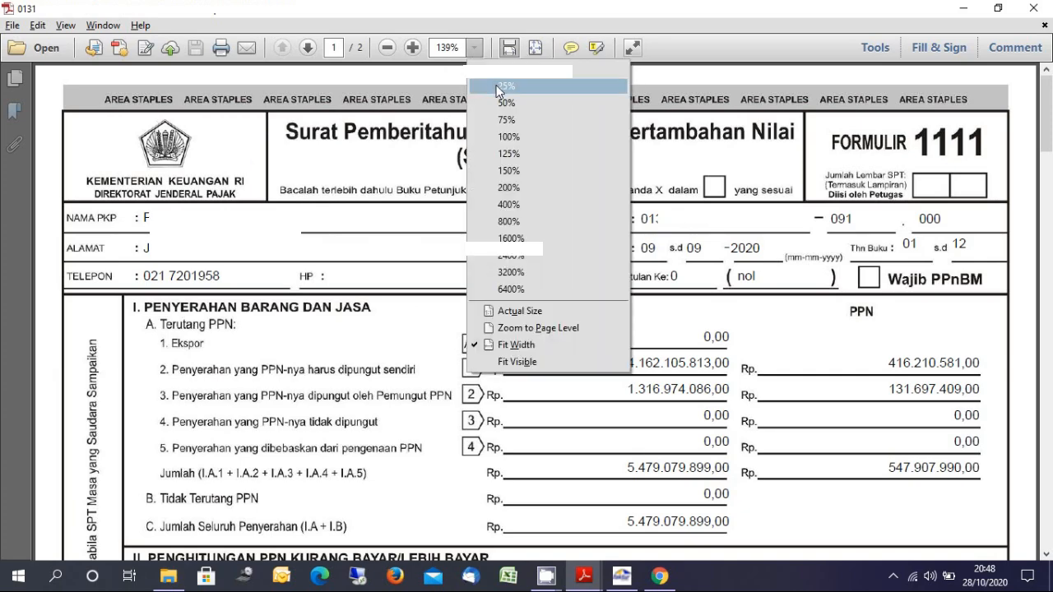
click(496, 85)
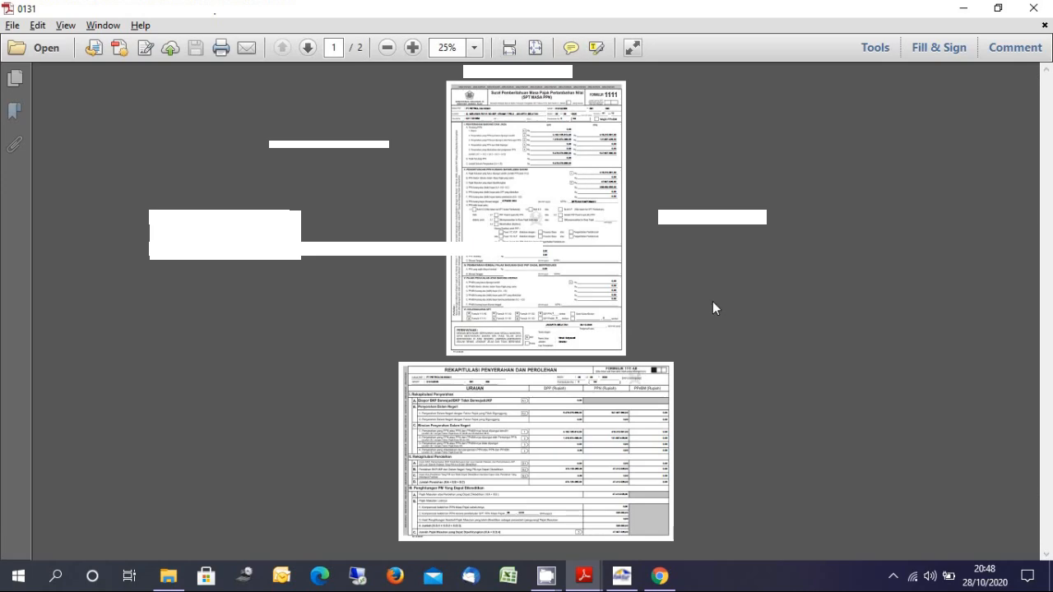
key(alt+Tab)
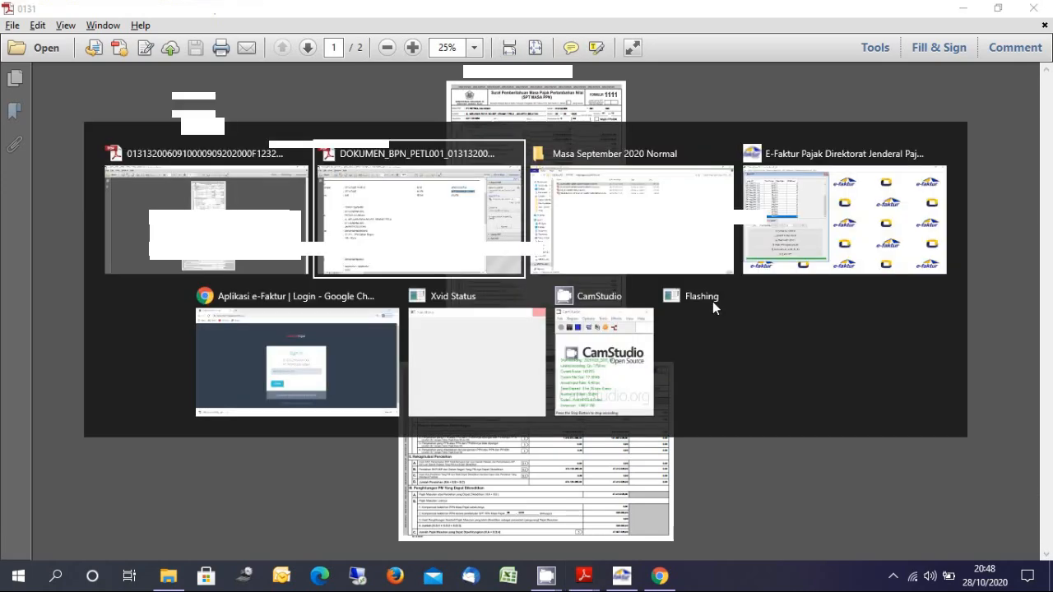
key(alt+Tab)
key(alt+Tab)
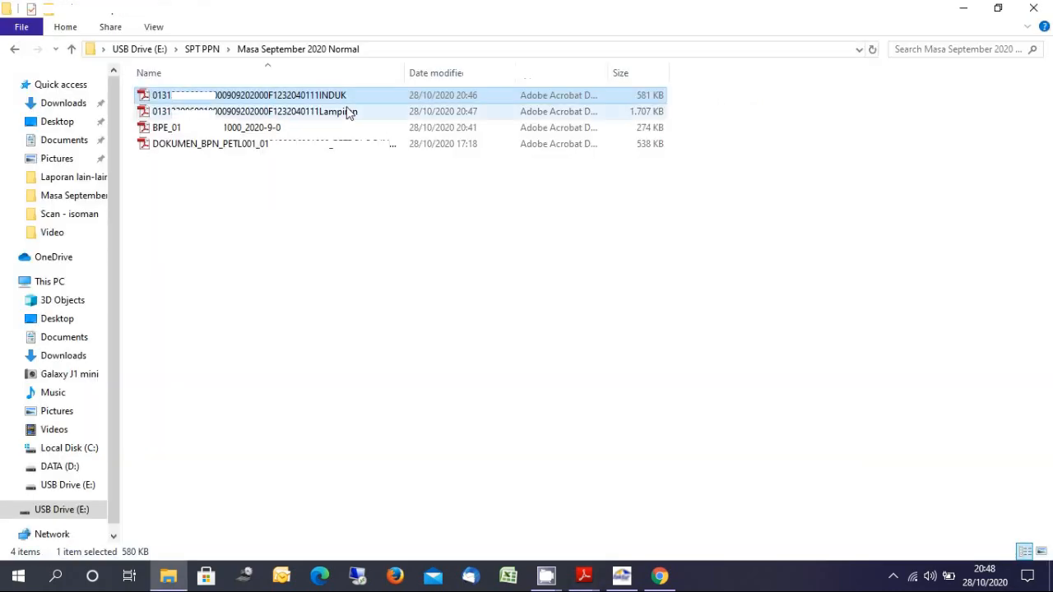
Open the Lampiran PDF and zoom it out to 25%
click(340, 113)
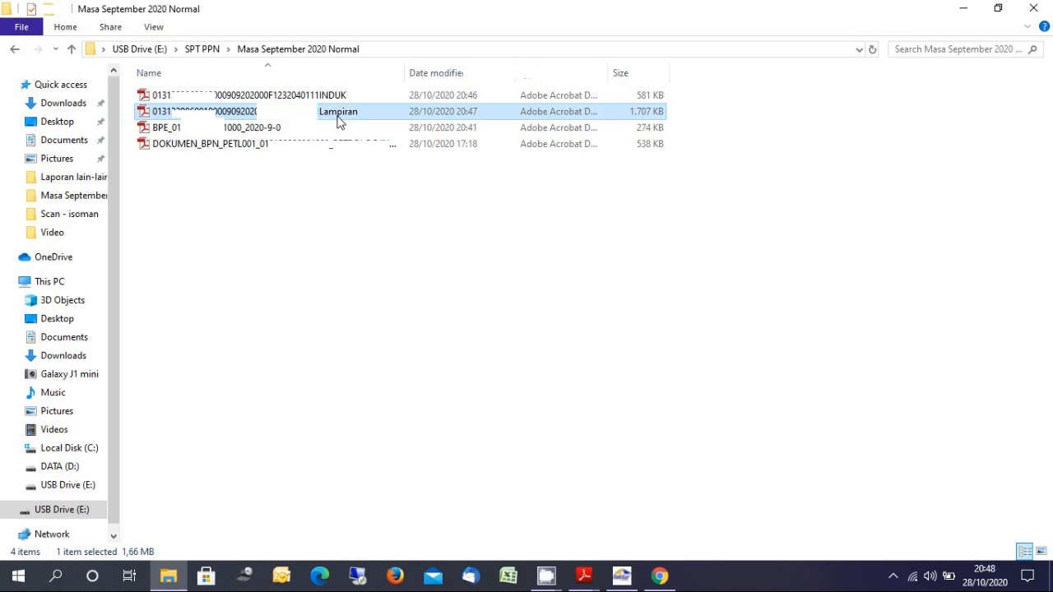
double_click(339, 113)
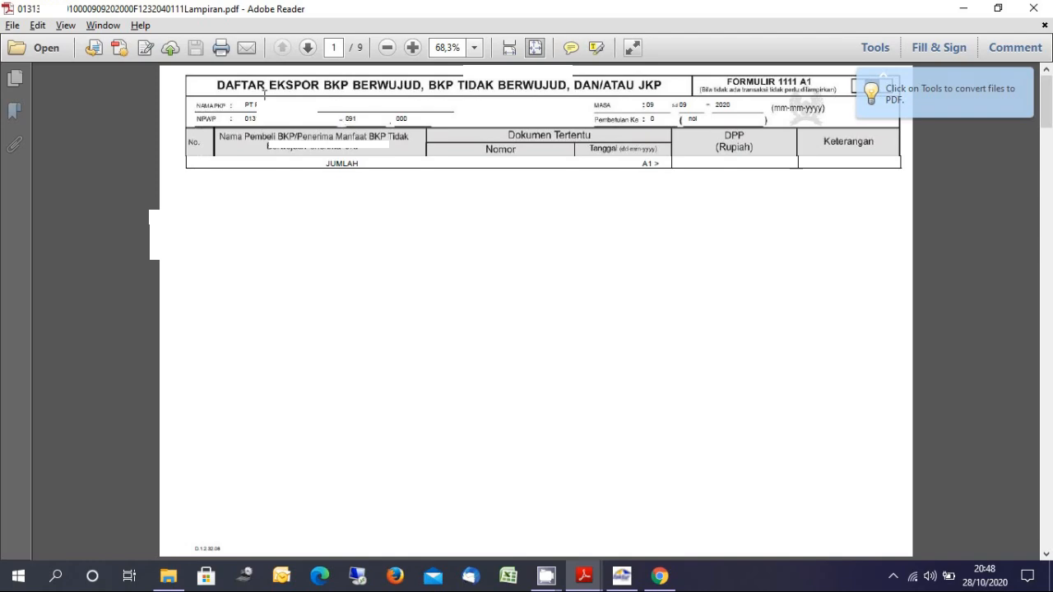
click(474, 47)
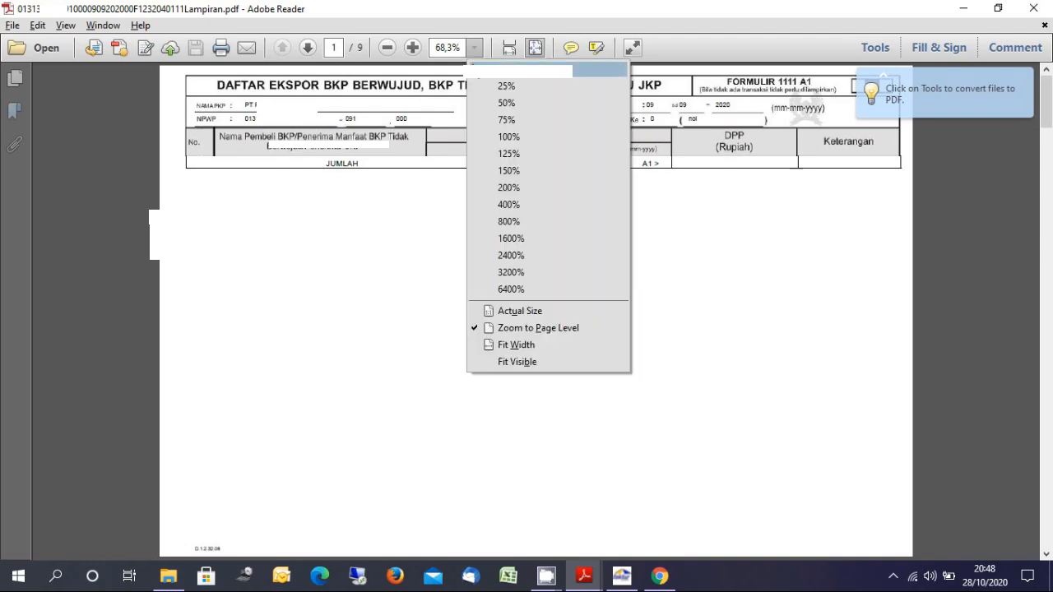
click(491, 85)
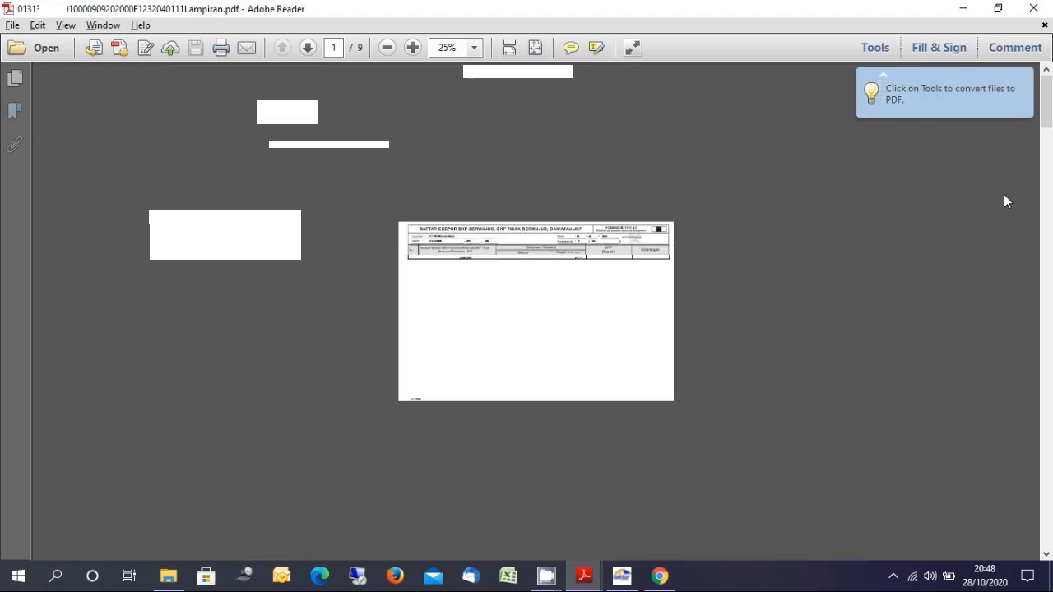
Page through the Lampiran to its last page, 9 of 9
click(308, 48)
click(308, 48)
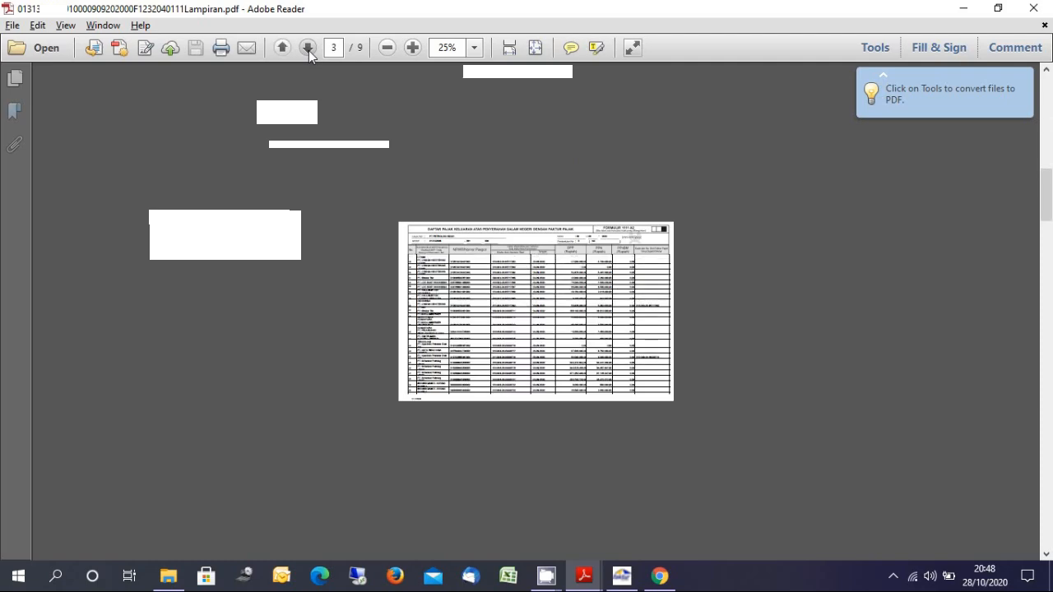
click(308, 47)
click(308, 48)
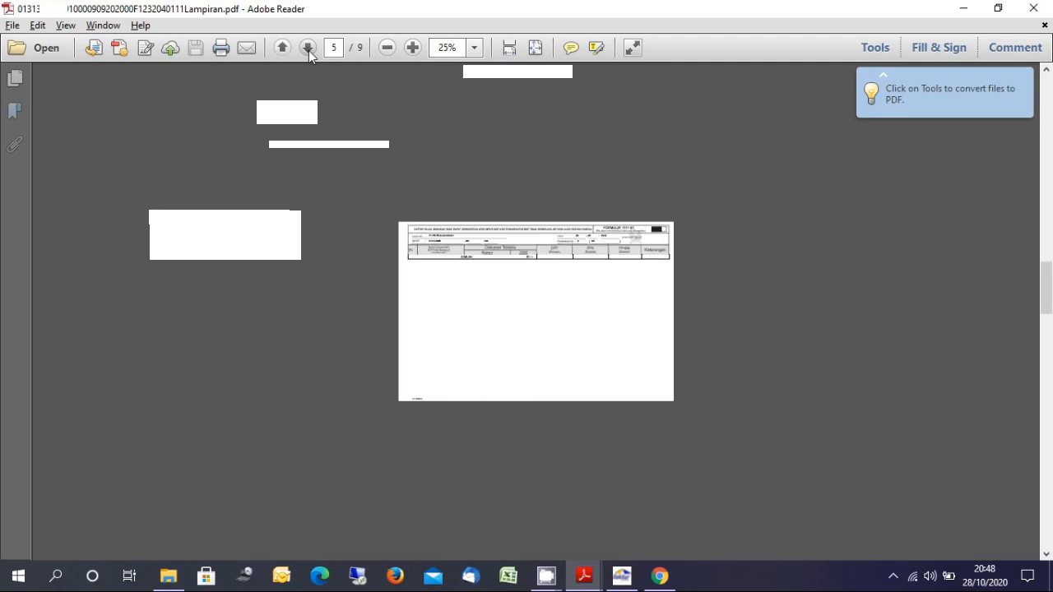
click(308, 47)
click(308, 48)
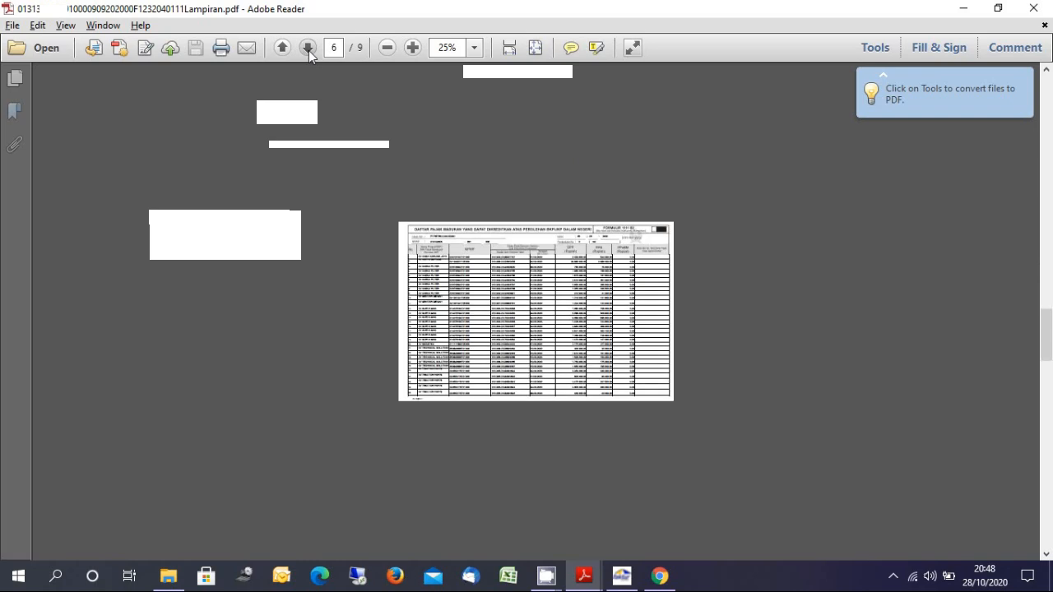
click(307, 48)
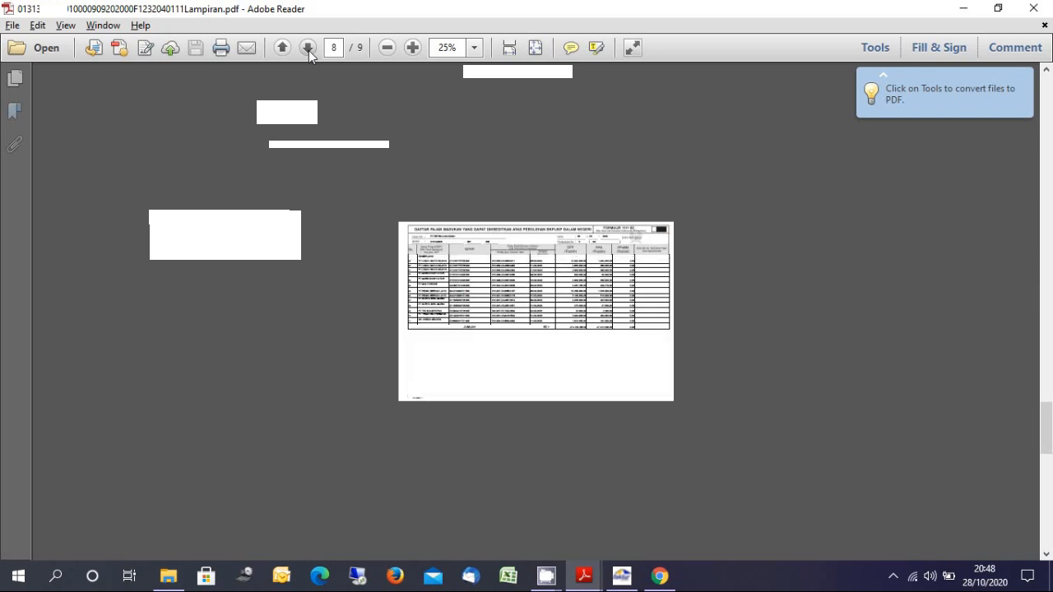
click(308, 48)
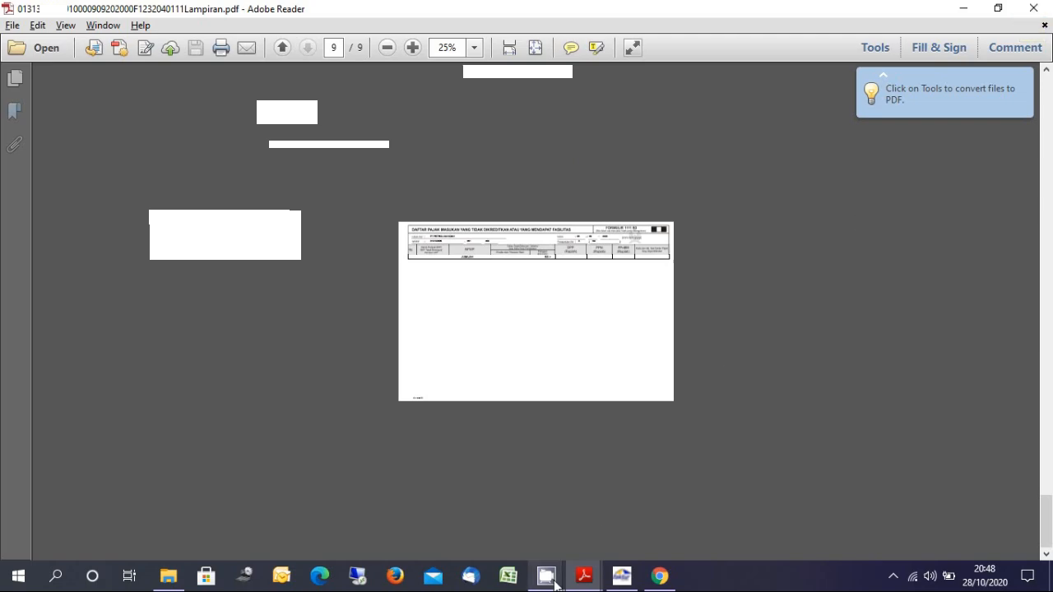
mouse_move(554, 586)
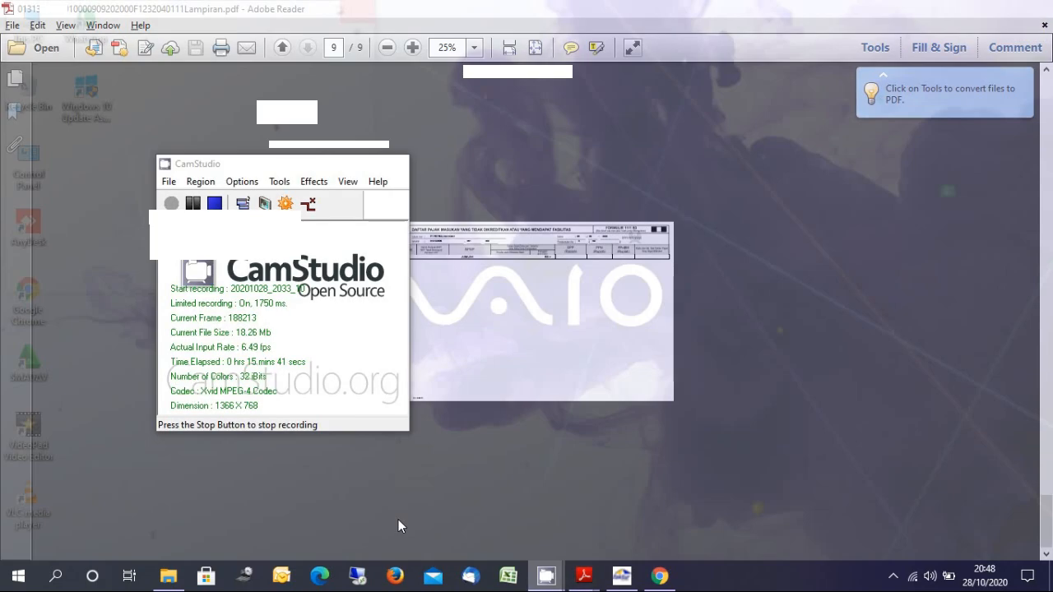
click(398, 519)
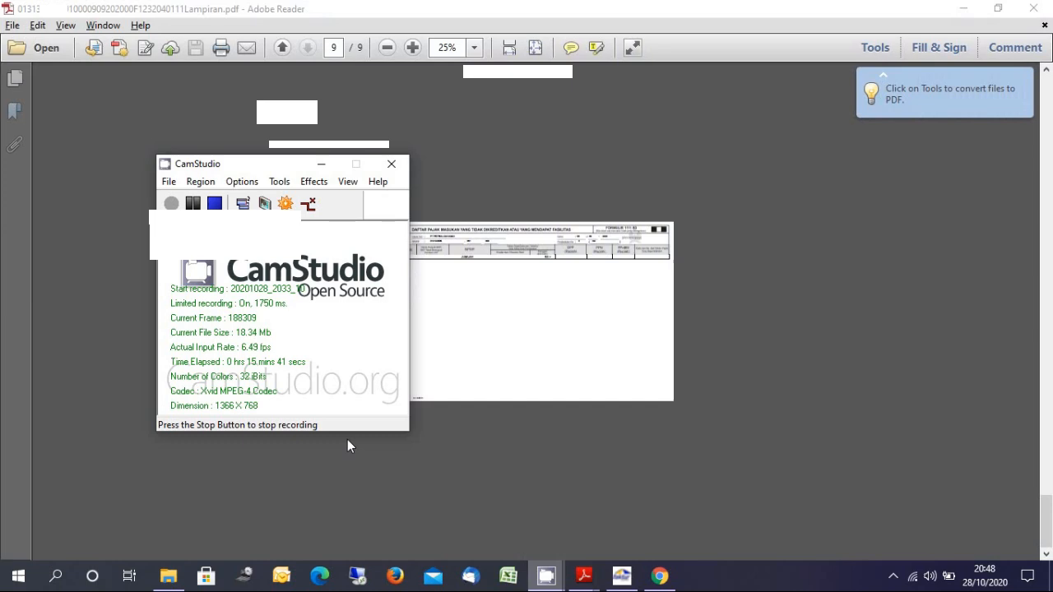